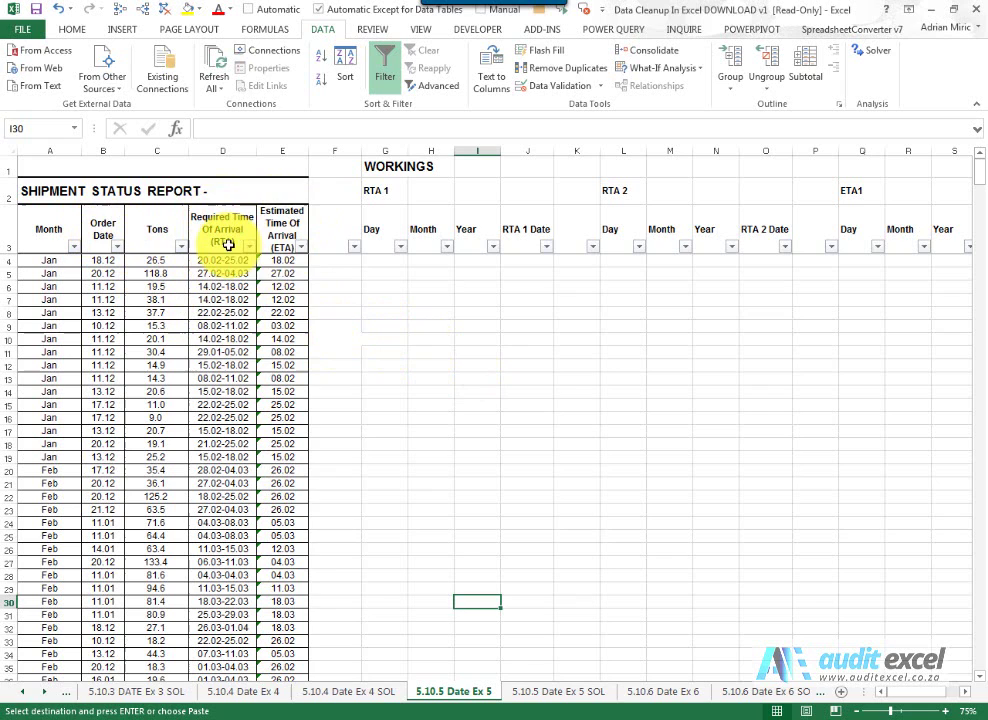
- Inspect how the first ETA and RTA dates are stored, then select the RTA 1 Day cell
{"action": "left_click", "coordinate": [276, 260]}
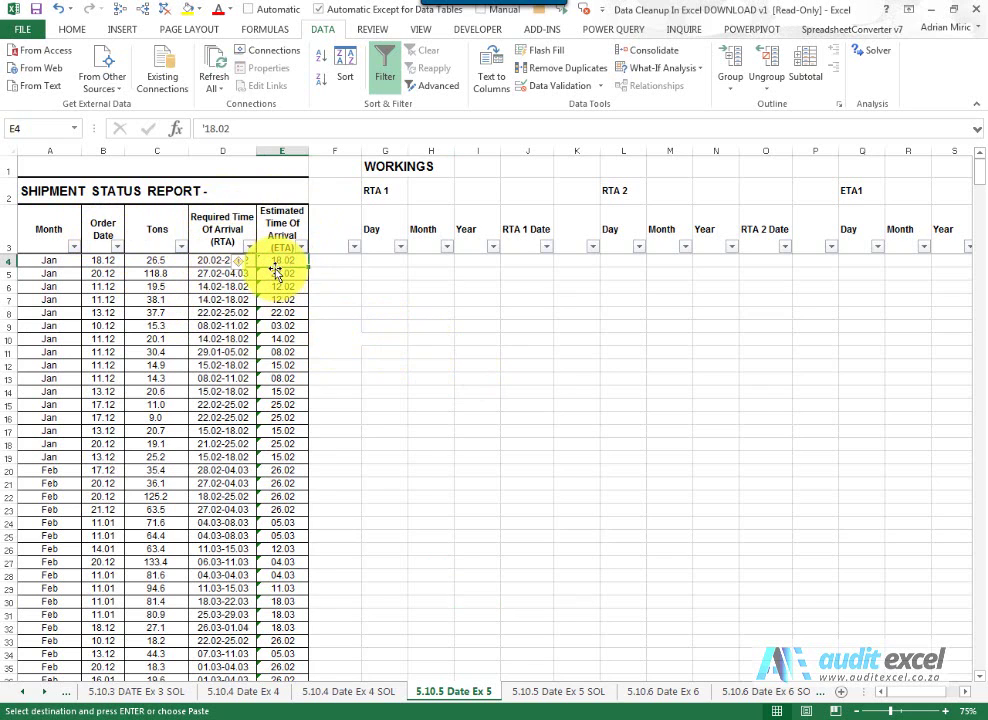
{"action": "left_click", "coordinate": [221, 260]}
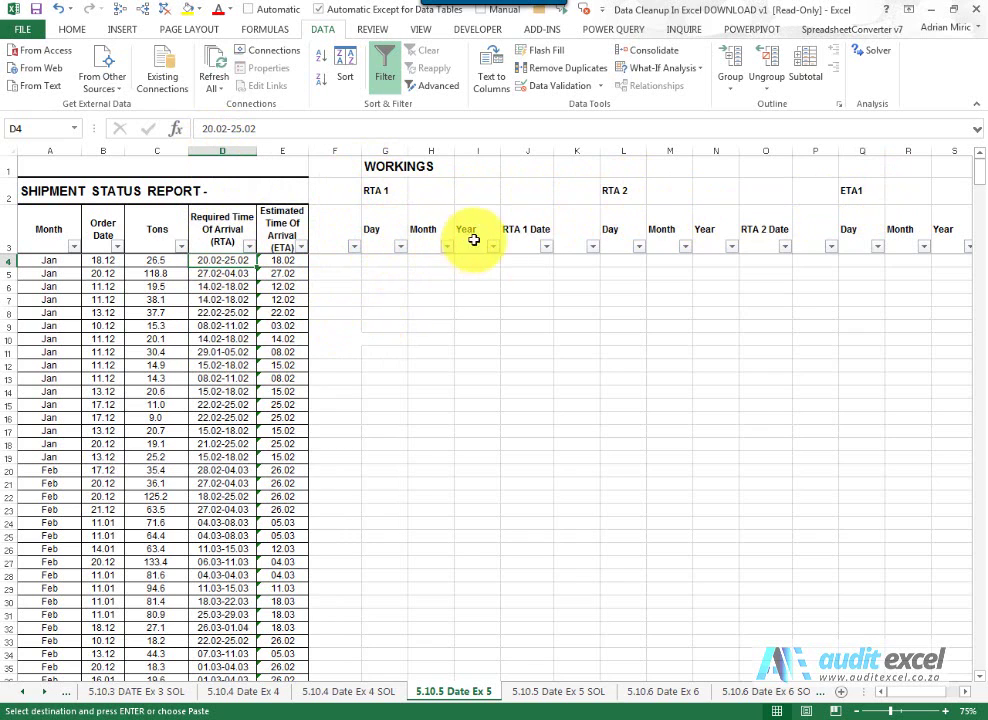
{"action": "left_click", "coordinate": [389, 261]}
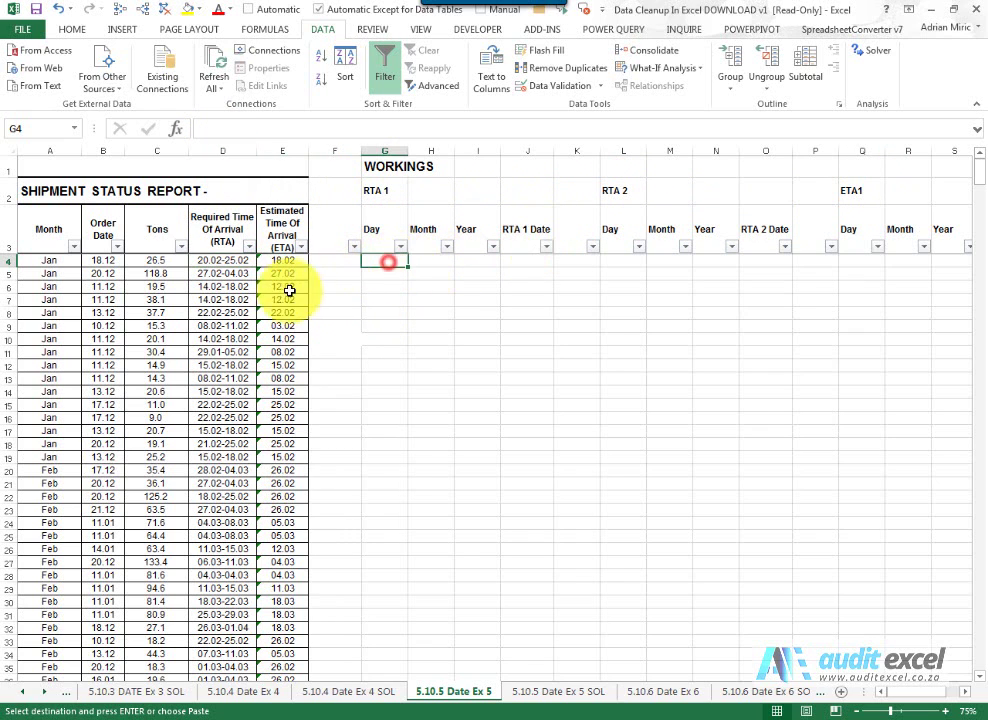
{"action": "scroll", "coordinate": [236, 326], "scroll_direction": "down", "scroll_amount": 2}
{"action": "scroll", "coordinate": [240, 326], "scroll_direction": "up", "scroll_amount": 2}
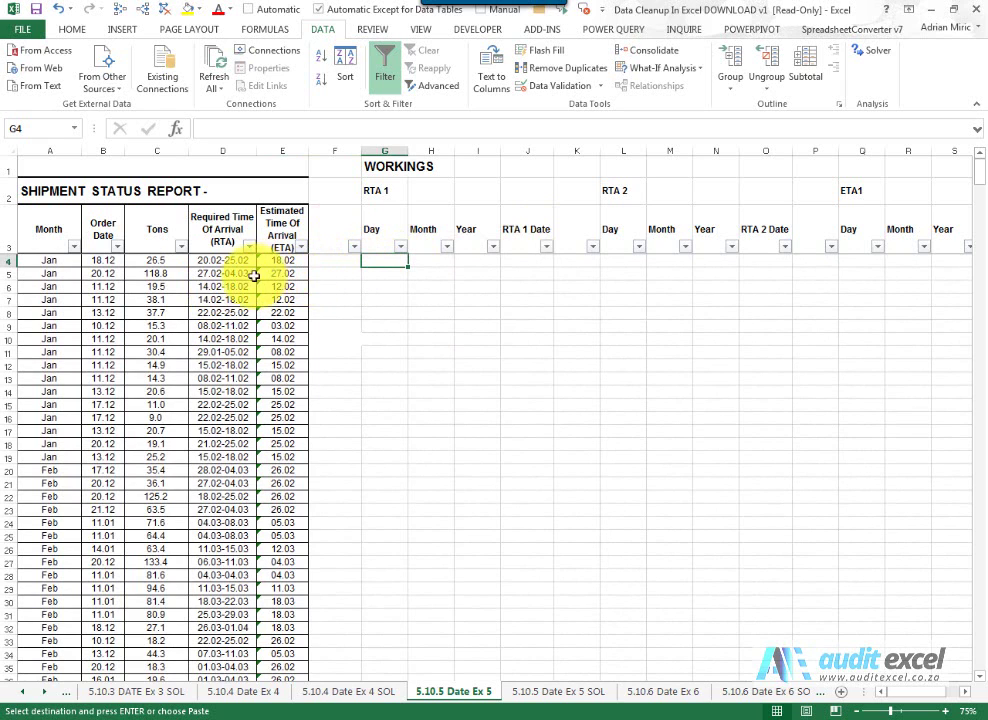
- Enter =LEFT(D4,2) in G4 to extract the RTA 1 day 20
{"action": "left_click", "coordinate": [178, 129]}
{"action": "left_click", "coordinate": [630, 431]}
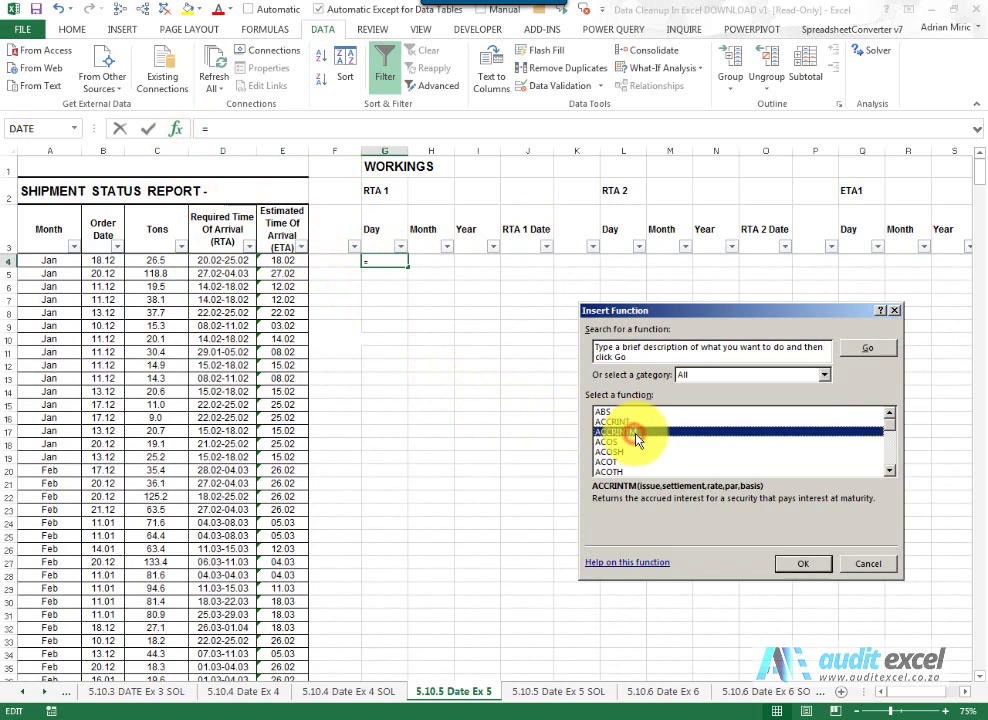
{"action": "key", "text": "l"}
{"action": "key", "text": "e"}
{"action": "key", "text": "Return"}
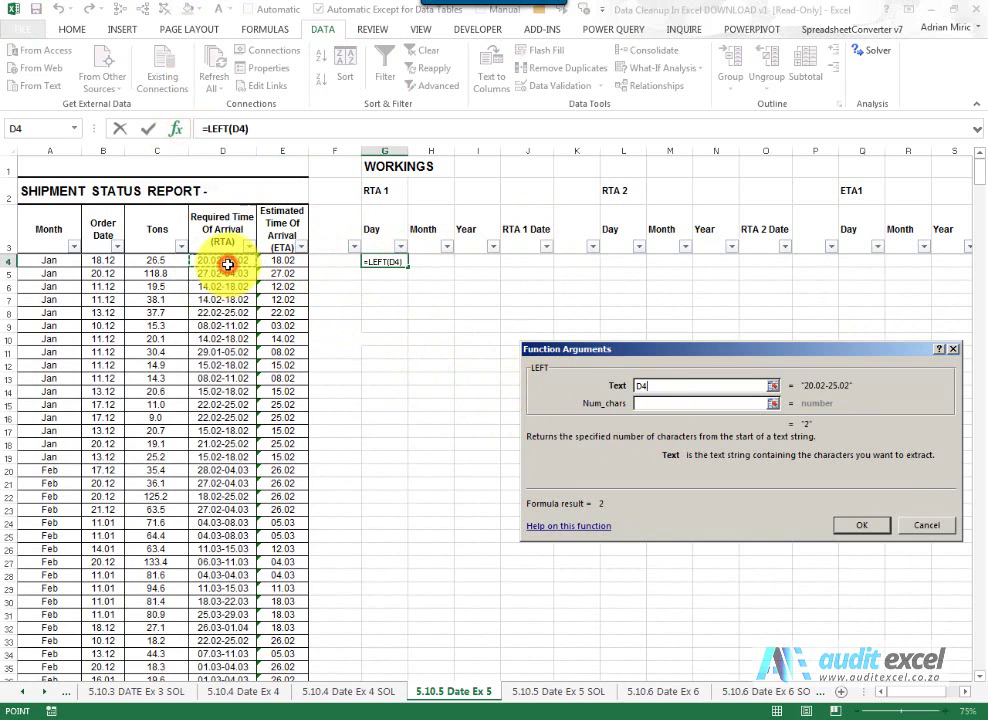
{"action": "key", "text": "Tab"}
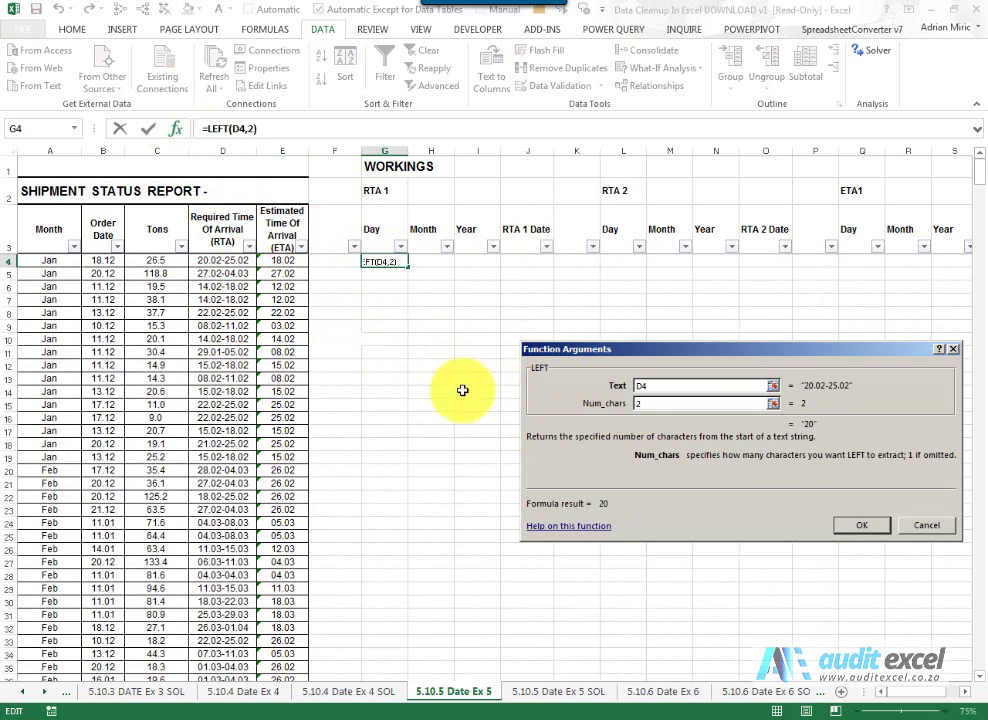
{"action": "left_click", "coordinate": [848, 525]}
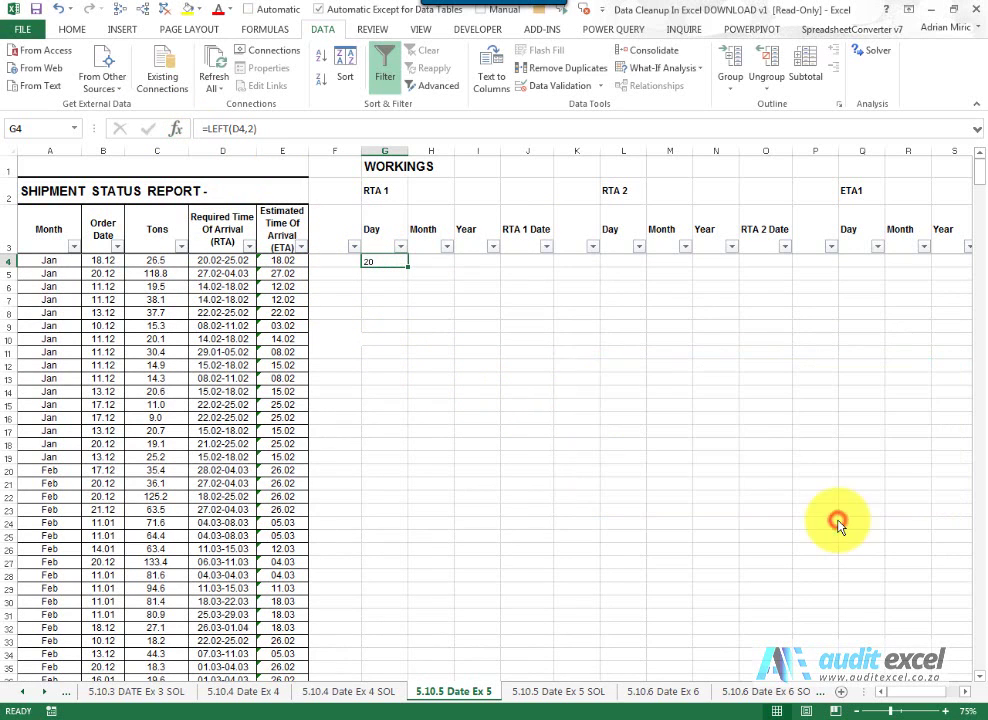
- Enter =MID(D4,4,2) in H4 to extract the RTA 1 month 02
{"action": "left_click", "coordinate": [434, 261]}
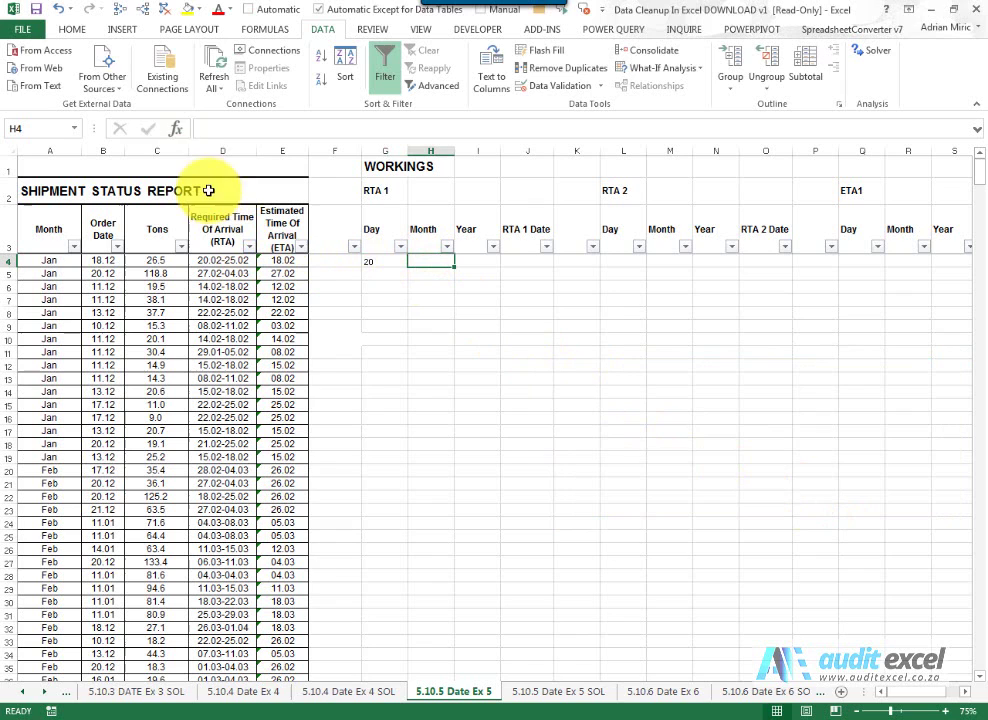
{"action": "left_click", "coordinate": [176, 130]}
{"action": "left_click", "coordinate": [603, 462]}
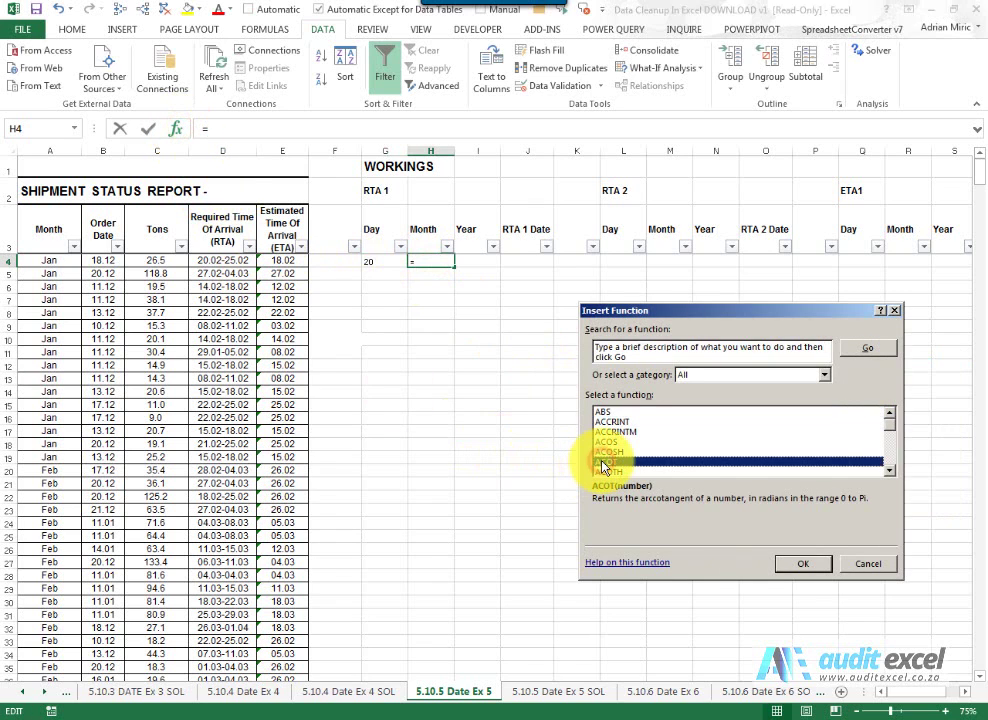
{"action": "type", "text": "mid"}
{"action": "double_click", "coordinate": [603, 464]}
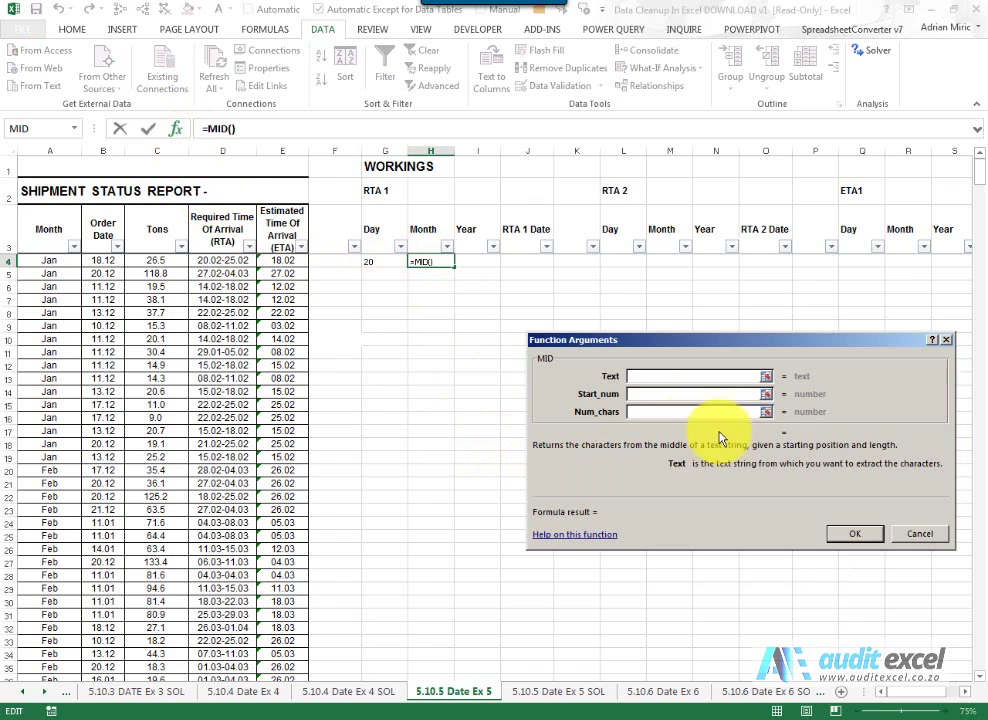
{"action": "left_click", "coordinate": [222, 260]}
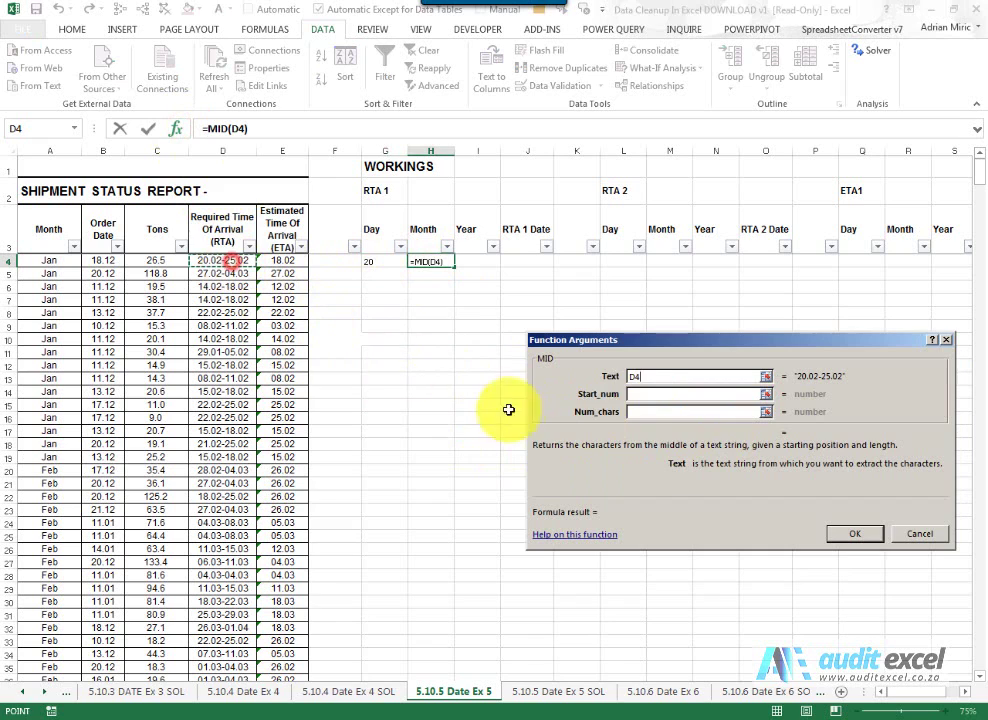
{"action": "left_click", "coordinate": [636, 397]}
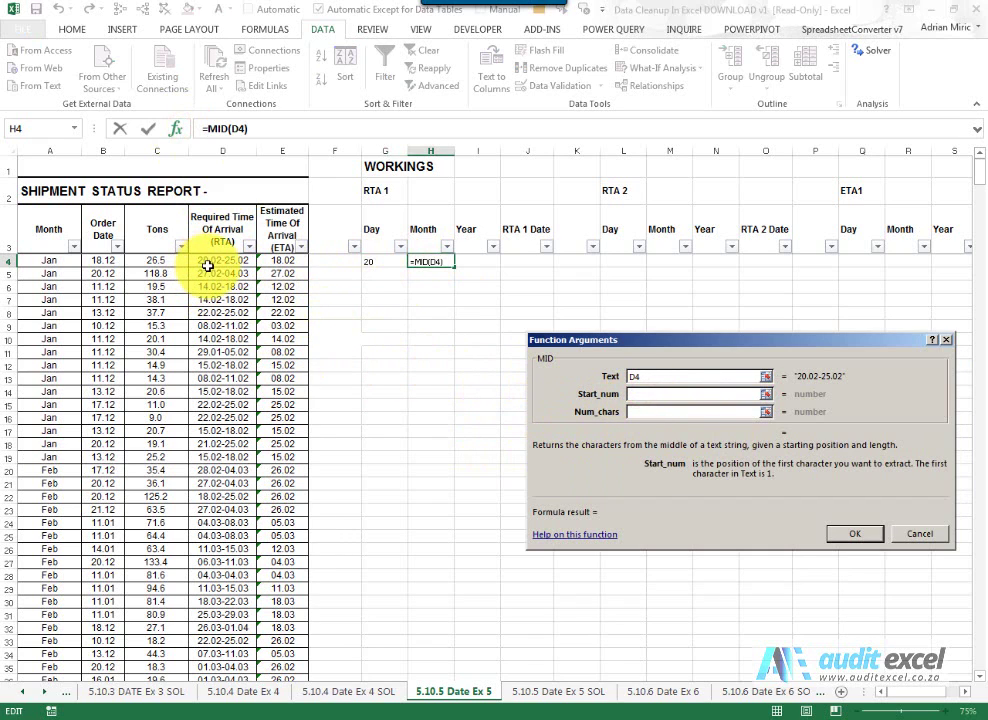
{"action": "type", "text": "4"}
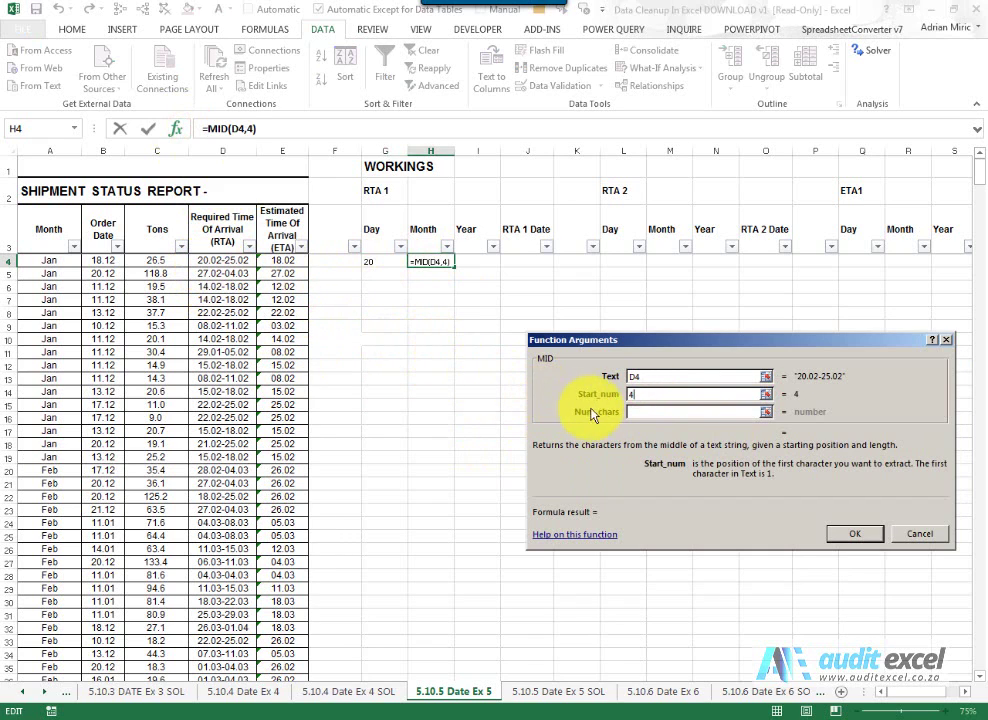
{"action": "left_click", "coordinate": [634, 413]}
{"action": "type", "text": "2"}
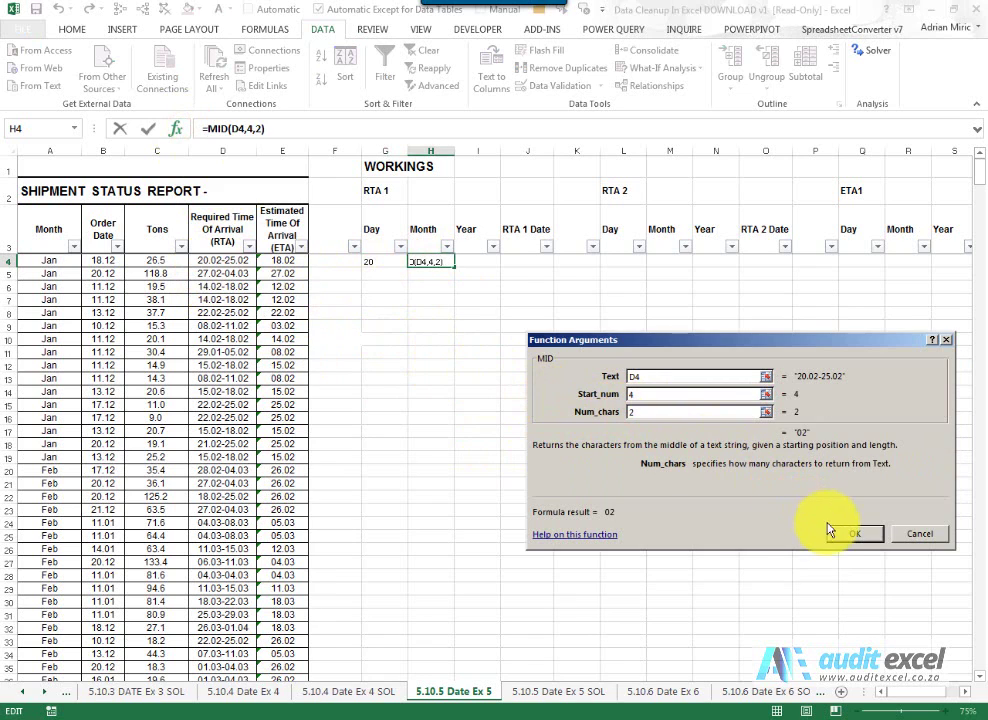
{"action": "left_click", "coordinate": [838, 538]}
- Enter year 2012 in I4 and =DATE(I4,H4,G4) in J4, giving 2012/02/20
{"action": "left_click", "coordinate": [465, 264]}
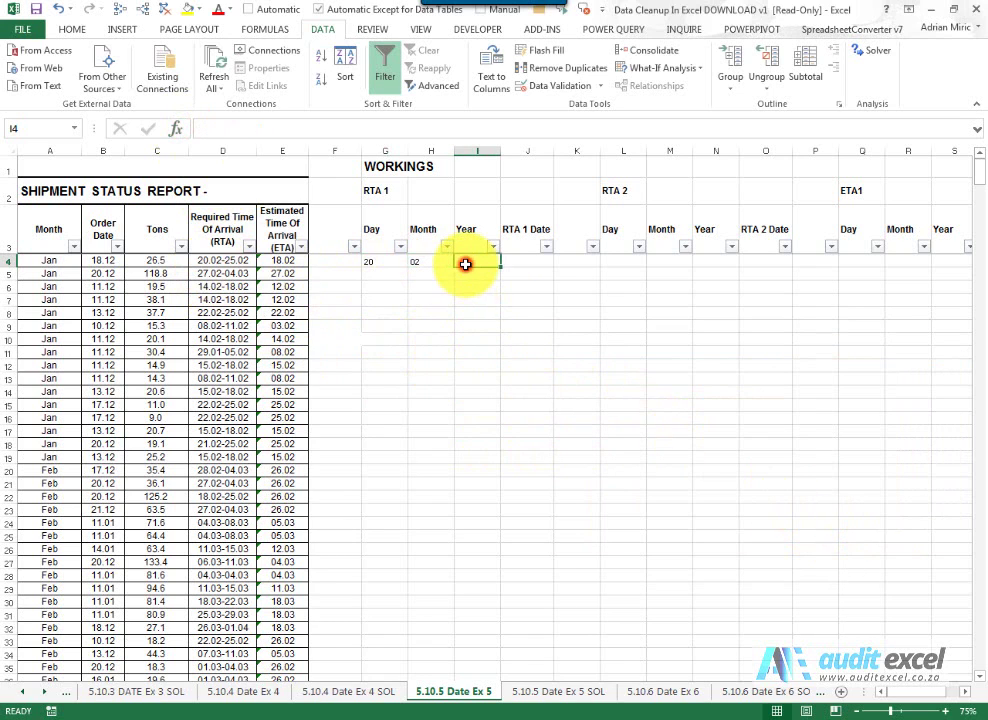
{"action": "type", "text": "2012"}
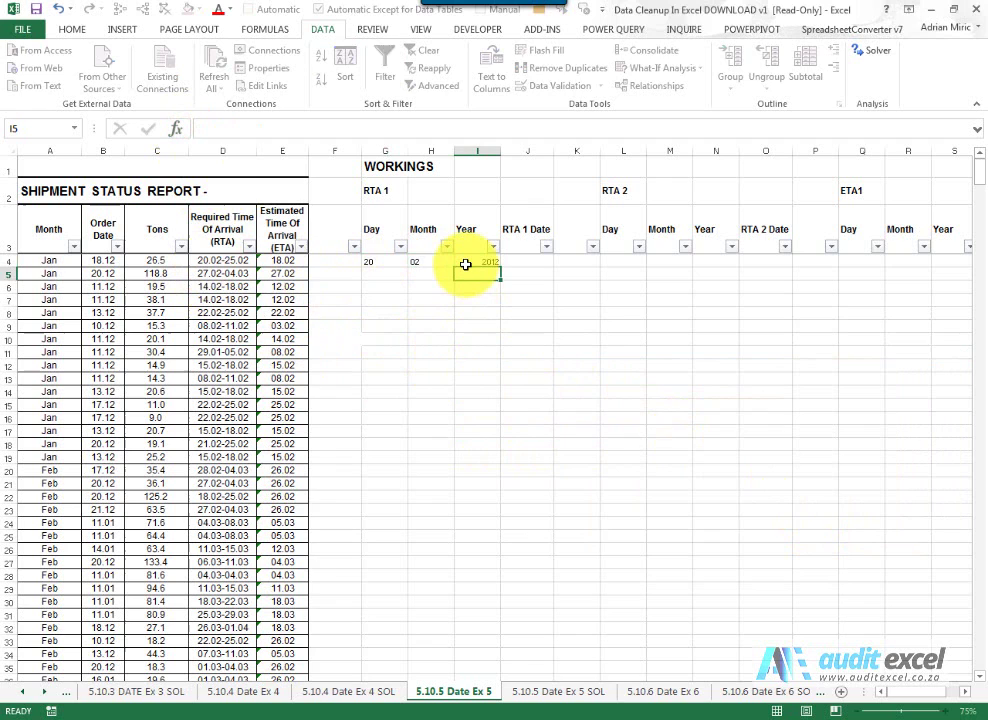
{"action": "key", "text": "Return"}
{"action": "key", "text": "Right"}
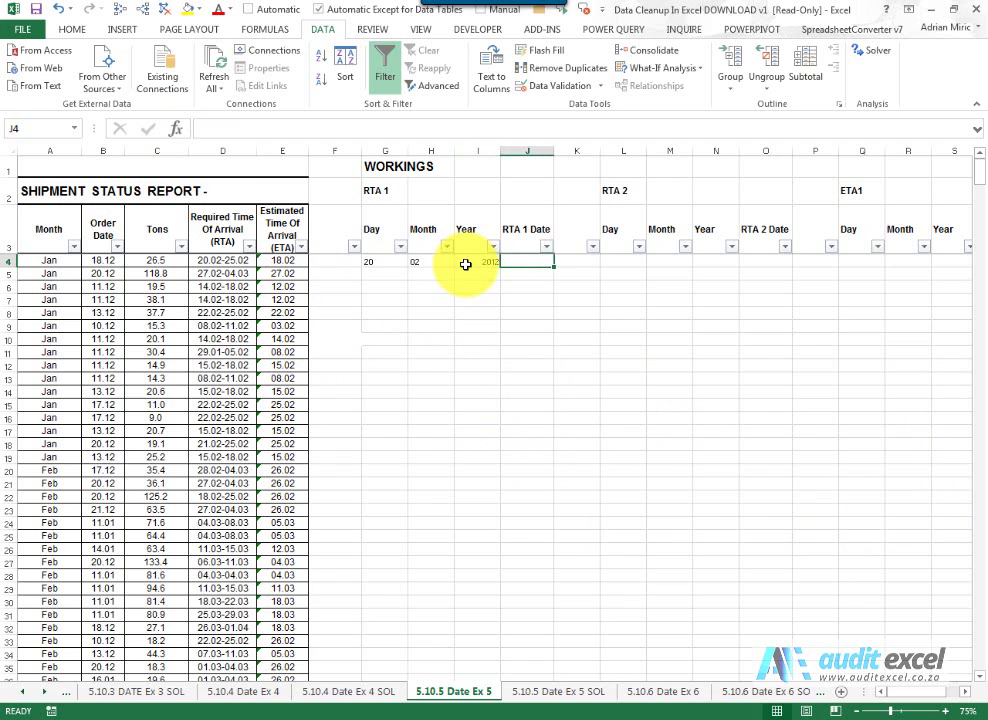
{"action": "left_click", "coordinate": [176, 128]}
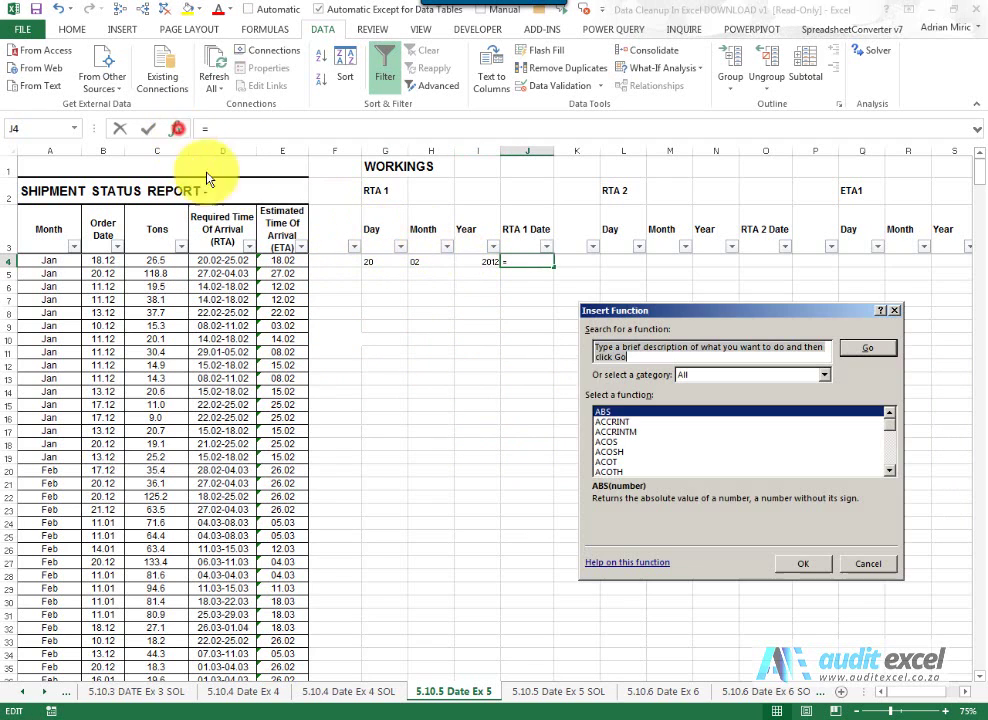
{"action": "left_click", "coordinate": [606, 424]}
{"action": "key", "text": "d"}
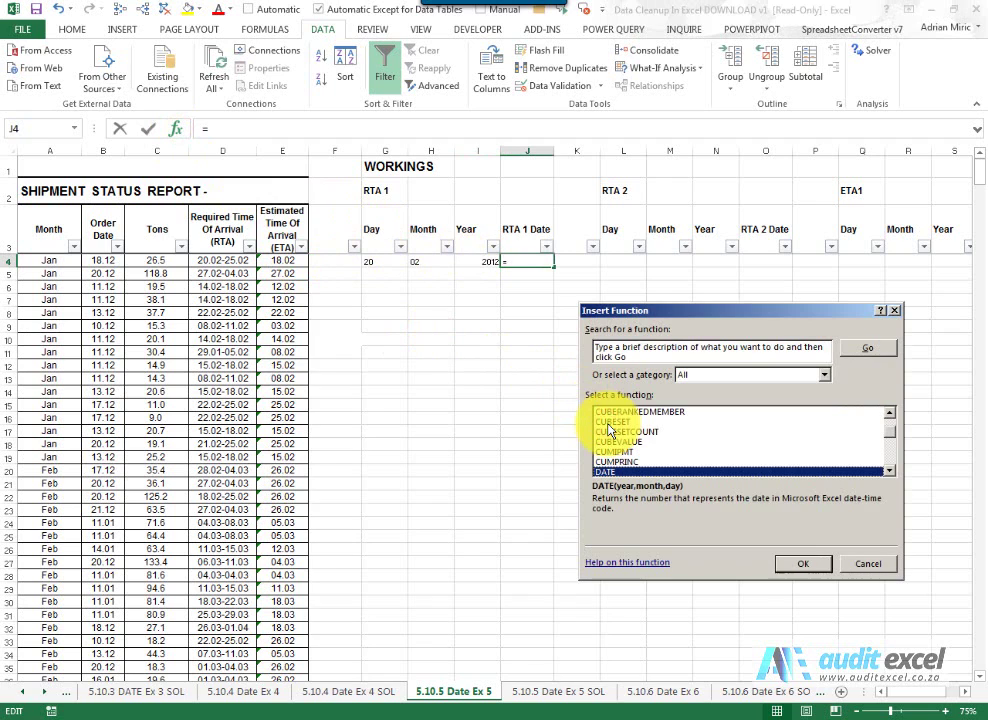
{"action": "key", "text": "Return"}
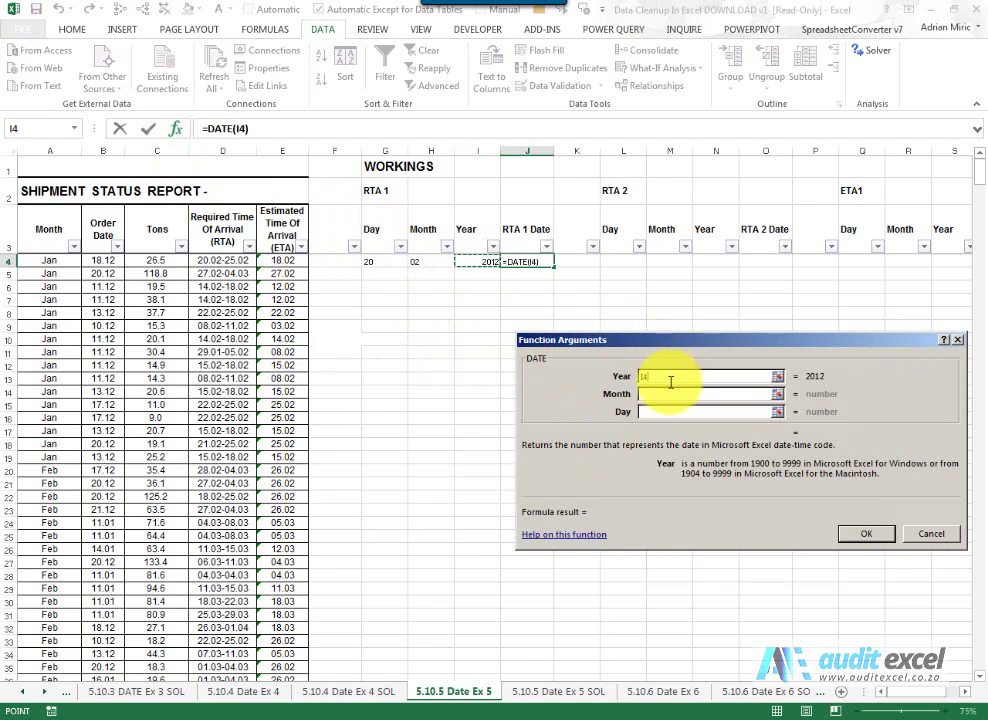
{"action": "left_click", "coordinate": [668, 393]}
{"action": "left_click", "coordinate": [433, 261]}
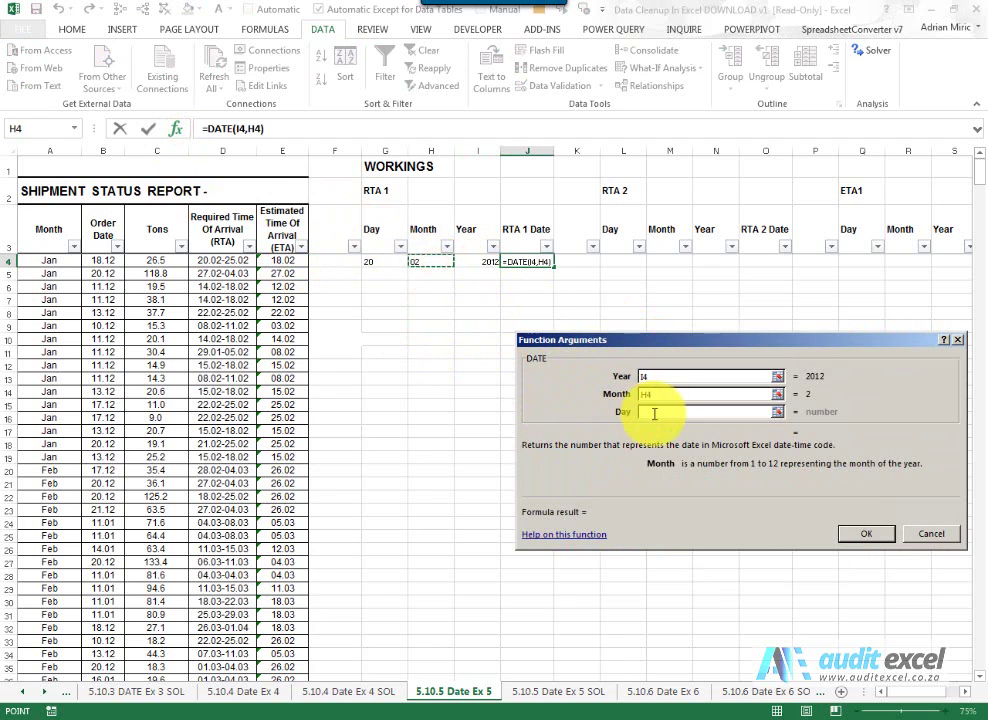
{"action": "left_click", "coordinate": [655, 411]}
{"action": "left_click", "coordinate": [376, 261]}
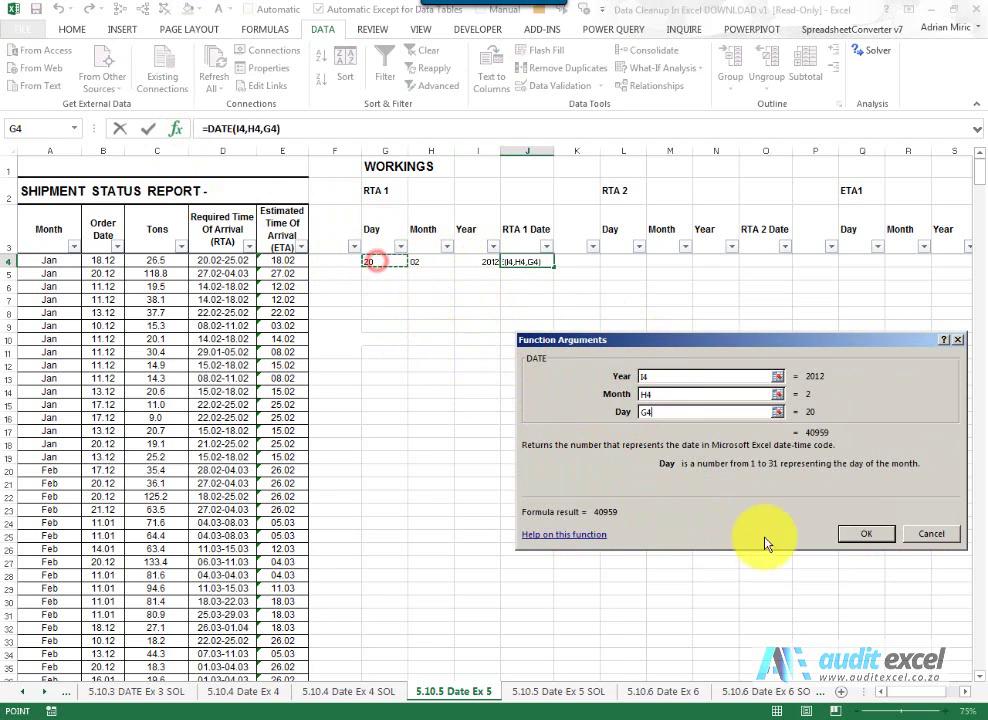
{"action": "left_click", "coordinate": [852, 533]}
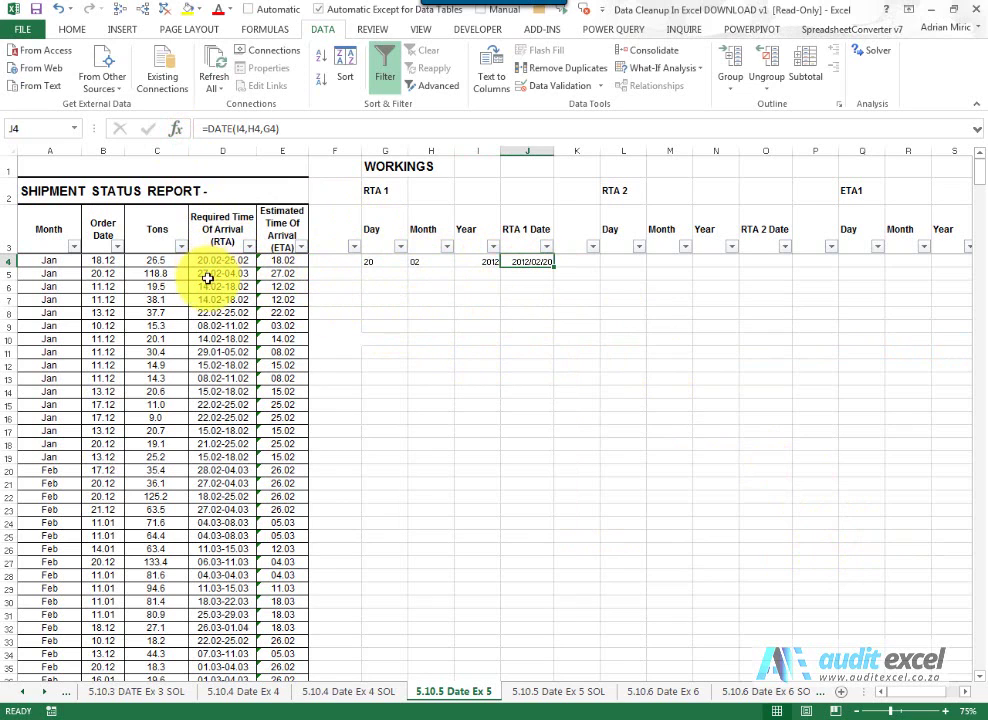
- Copy the G4:J4 RTA 1 workings formulas down through row 617
{"action": "left_click_drag", "start_coordinate": [383, 262], "coordinate": [520, 263]}
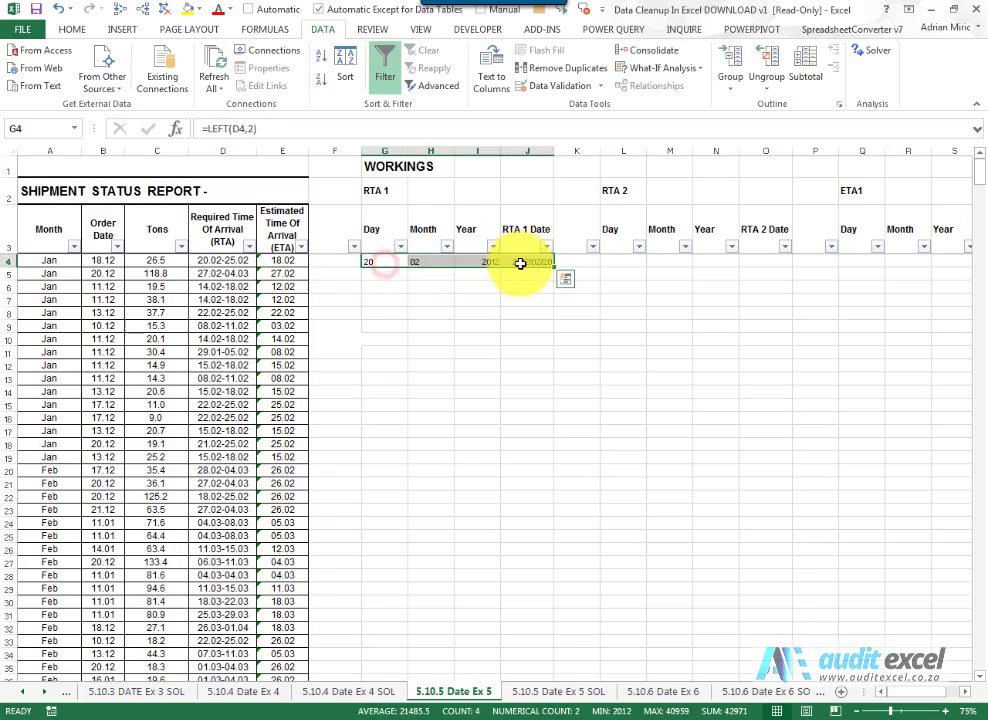
{"action": "key", "text": "ctrl+c"}
{"action": "key", "text": "ctrl+Left"}
{"action": "key", "text": "ctrl+Down"}
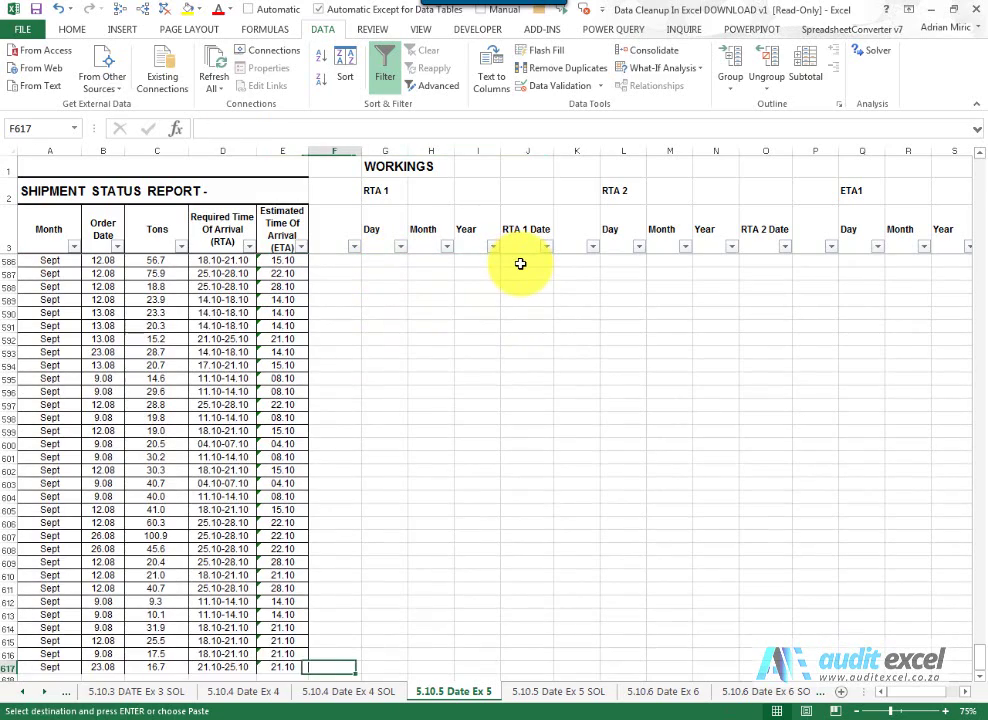
{"action": "key", "text": "Right"}
{"action": "key", "text": "Right"}
{"action": "key", "text": "Right"}
{"action": "key", "text": "Left"}
{"action": "key", "text": "ctrl+shift+Up"}
{"action": "key", "text": "ctrl+v"}
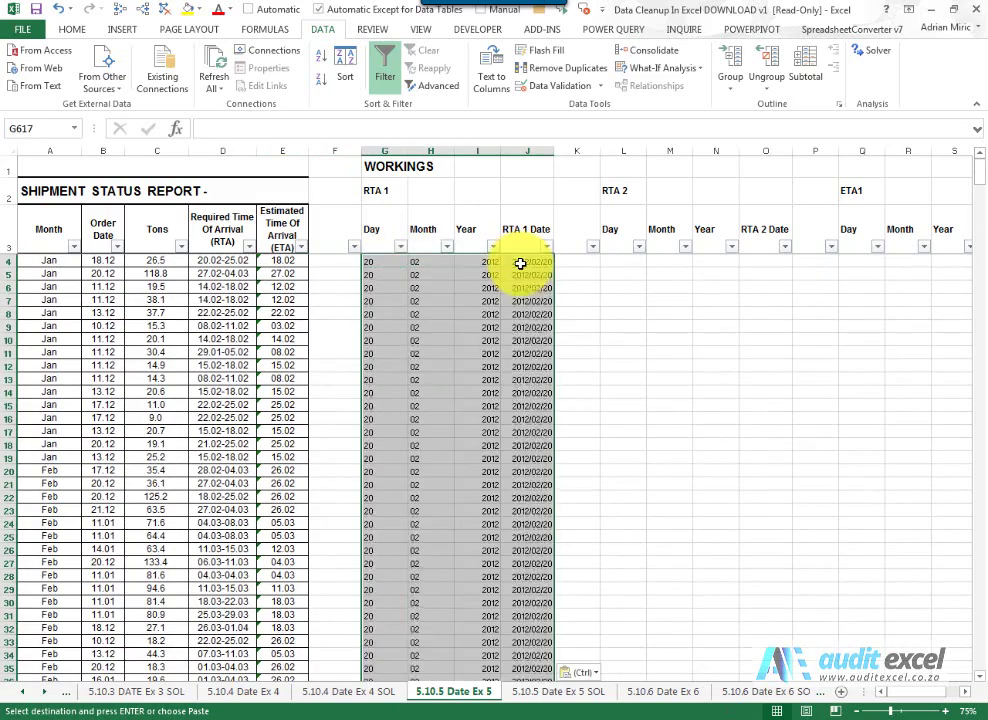
{"action": "key", "text": "ctrl+Up"}
{"action": "key", "text": "Down"}
{"action": "key", "text": "Down"}
{"action": "key", "text": "Down"}
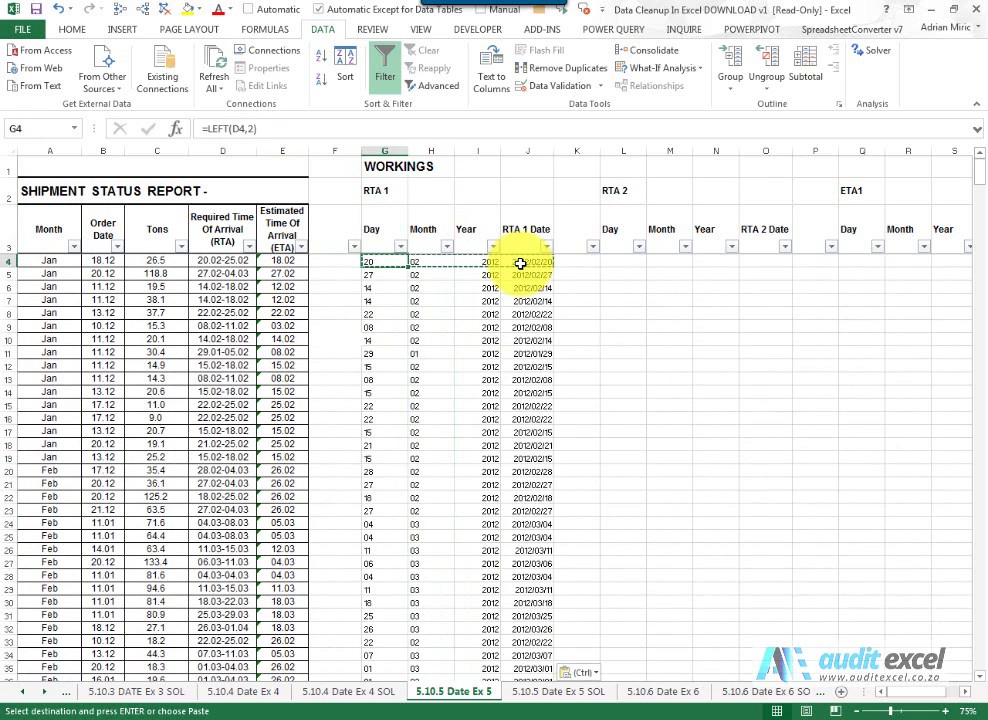
{"action": "key", "text": "Right"}
{"action": "key", "text": "Right"}
{"action": "key", "text": "Right"}
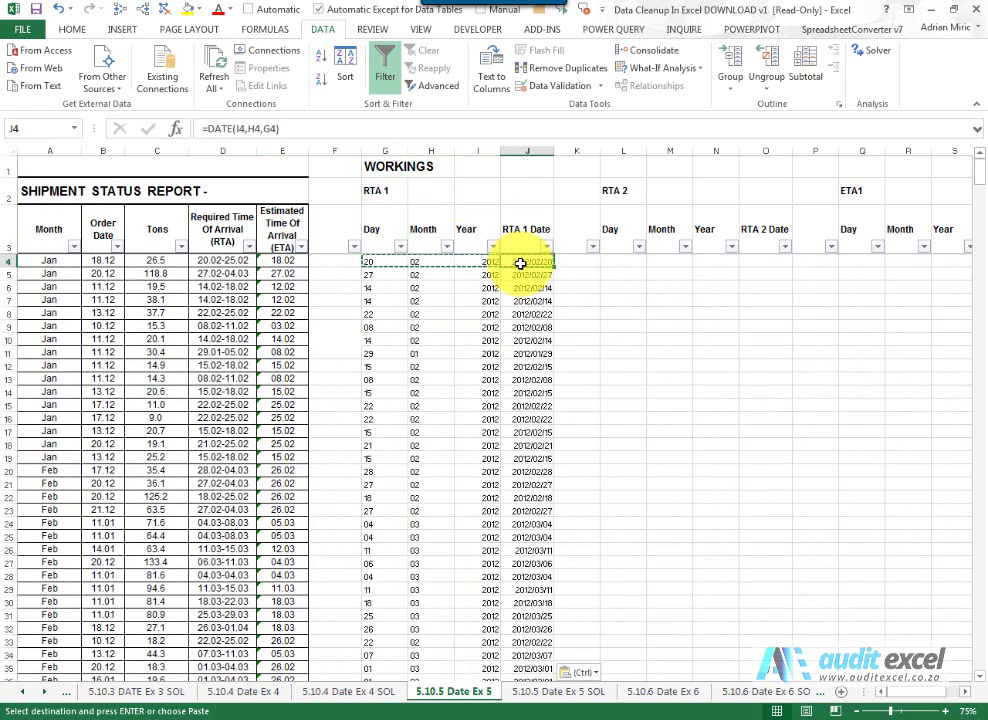
{"action": "key", "text": "Right"}
{"action": "key", "text": "Right"}
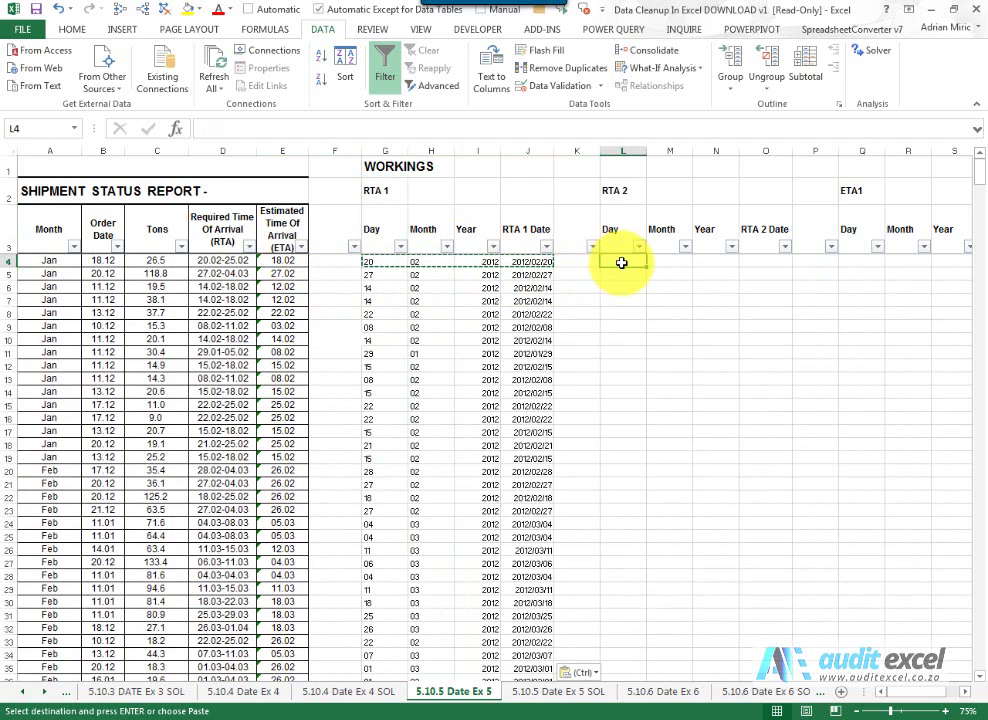
- Enter =MID(D4,7,2) in L4 to extract the RTA 2 day 25
{"action": "left_click", "coordinate": [175, 128]}
{"action": "left_click", "coordinate": [641, 424]}
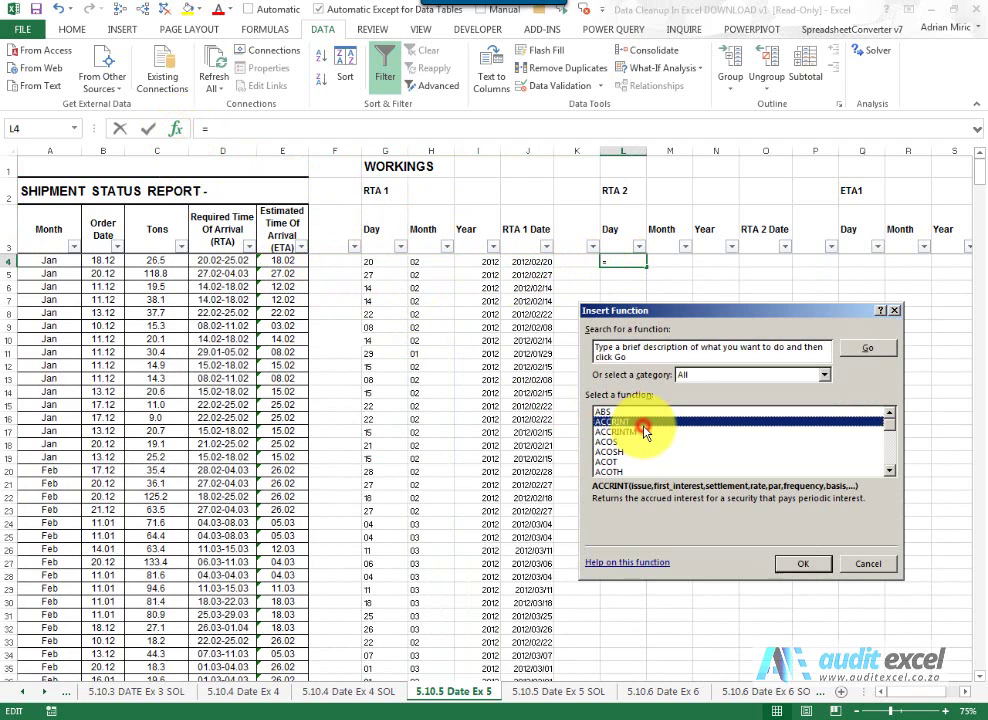
{"action": "type", "text": "mid"}
{"action": "key", "text": "Return"}
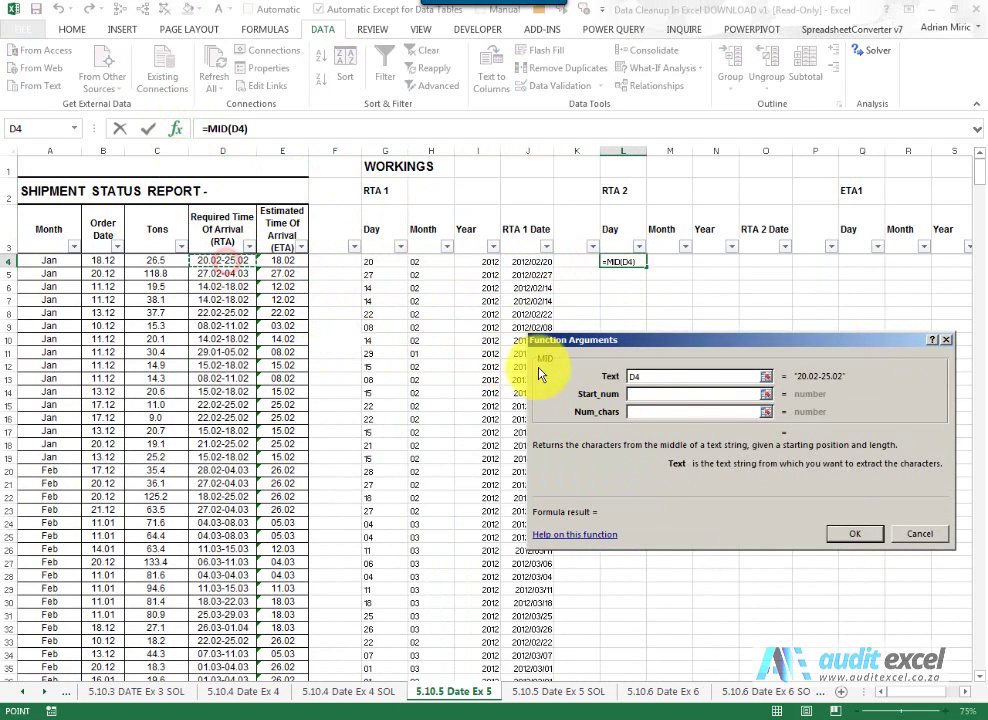
{"action": "left_click", "coordinate": [632, 396]}
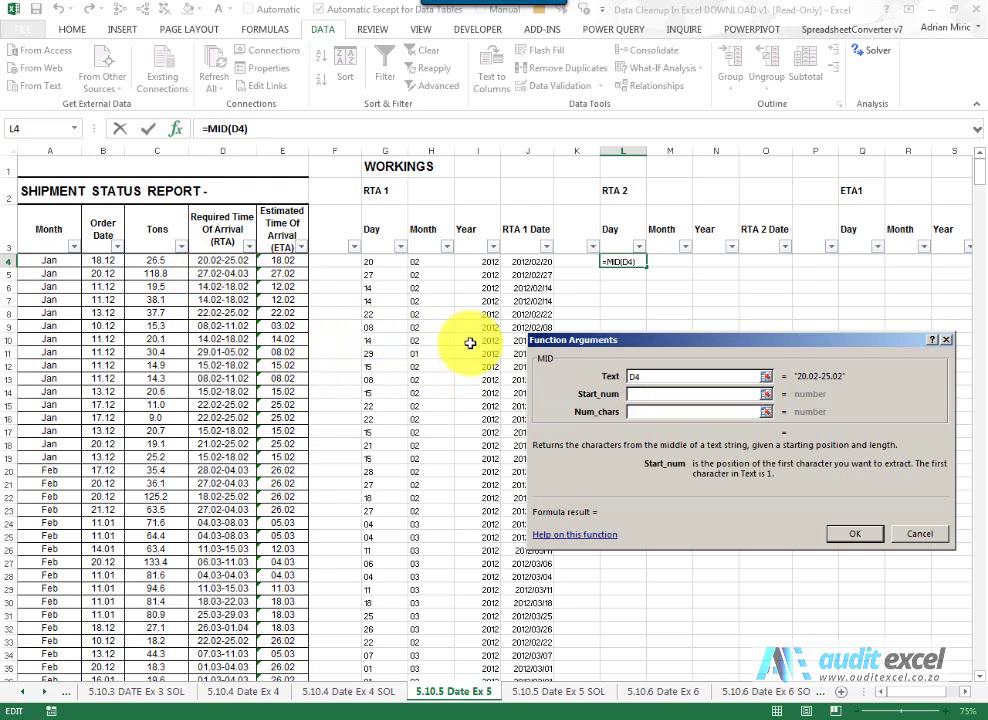
{"action": "type", "text": "7"}
{"action": "left_click", "coordinate": [636, 413]}
{"action": "type", "text": "2"}
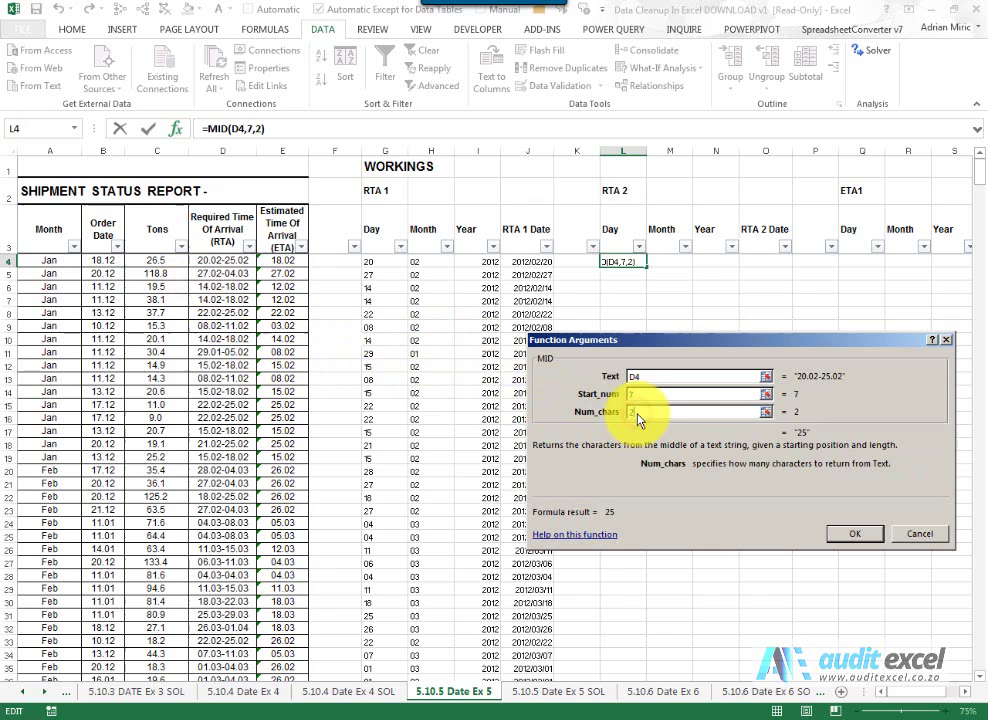
{"action": "left_click", "coordinate": [853, 535]}
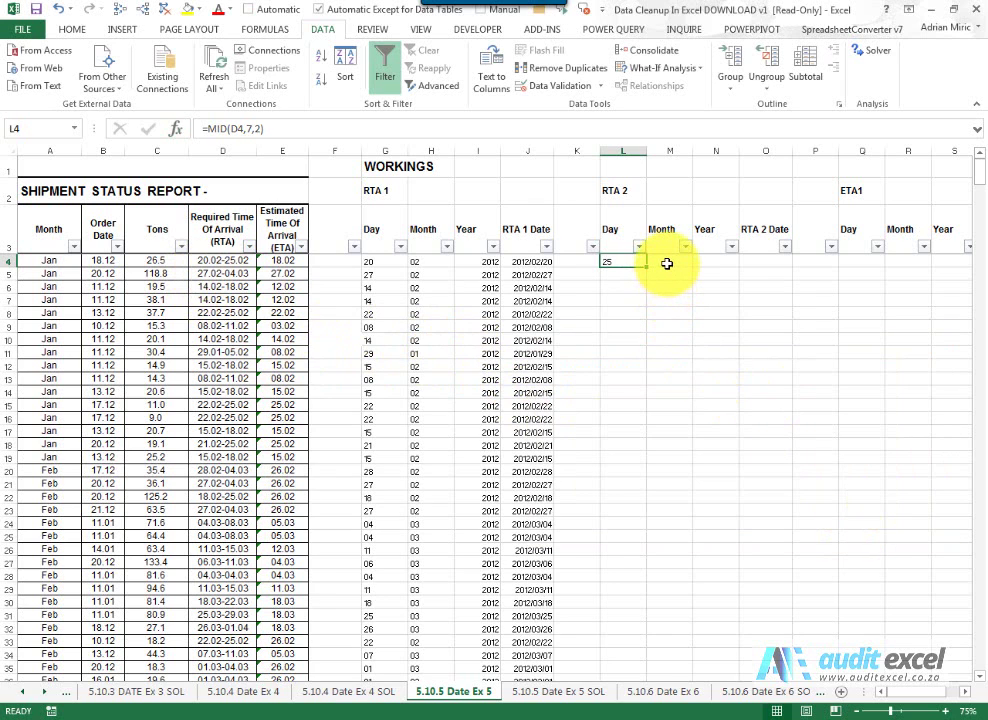
- Enter =RIGHT(D4,2) in M4 to extract the RTA 2 month 02
{"action": "left_click", "coordinate": [666, 262]}
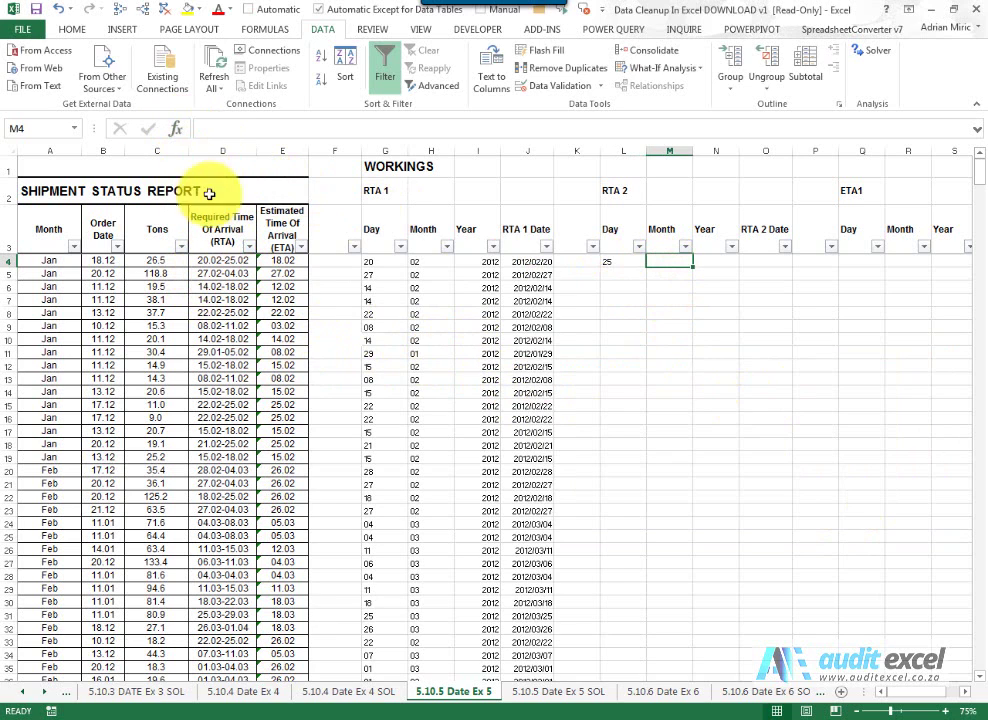
{"action": "left_click", "coordinate": [176, 129]}
{"action": "left_click", "coordinate": [629, 442]}
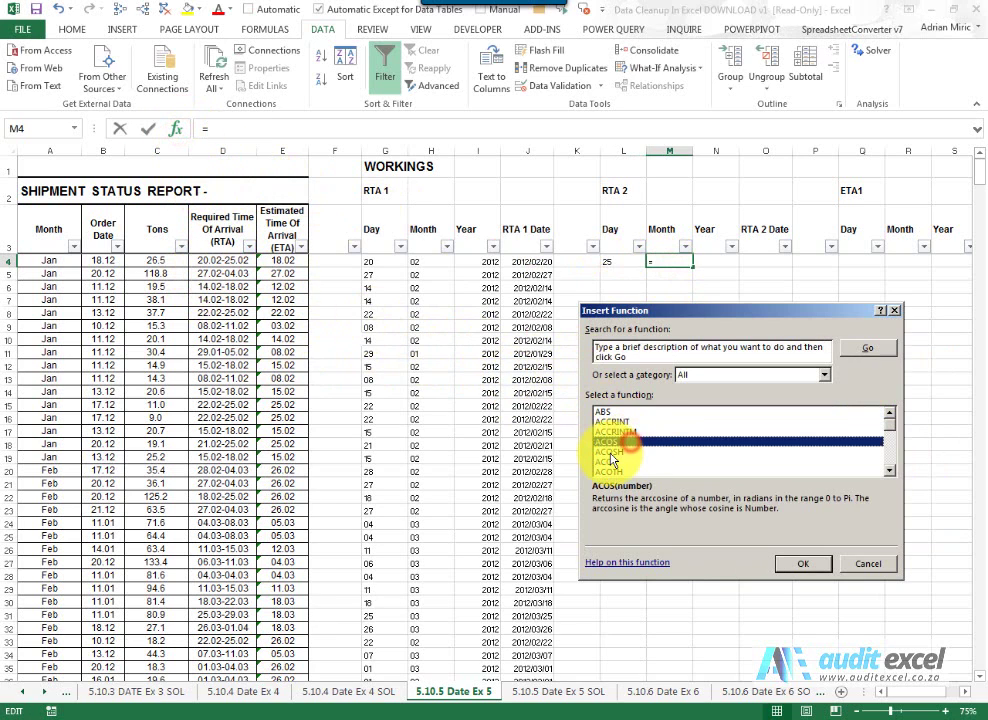
{"action": "key", "text": "r"}
{"action": "key", "text": "i"}
{"action": "key", "text": "Return"}
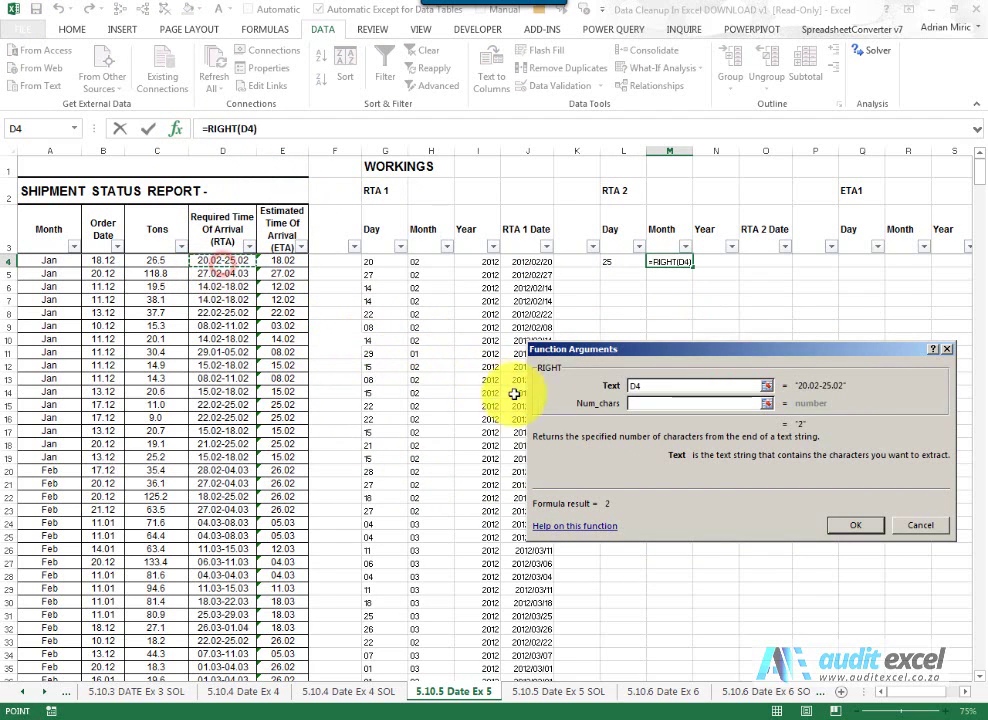
{"action": "left_click", "coordinate": [634, 404]}
{"action": "type", "text": "2"}
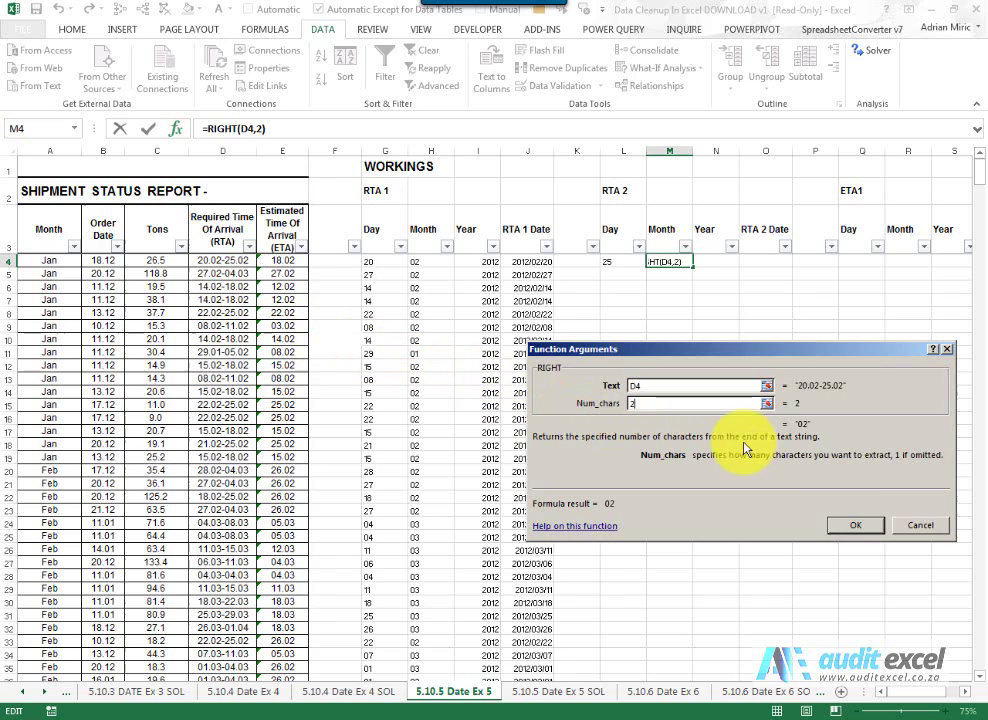
{"action": "left_click", "coordinate": [855, 525]}
- Enter year 2012 in N4 and =DATE(N4,M4,L4) in O4, giving 2012/02/25
{"action": "left_click", "coordinate": [719, 263]}
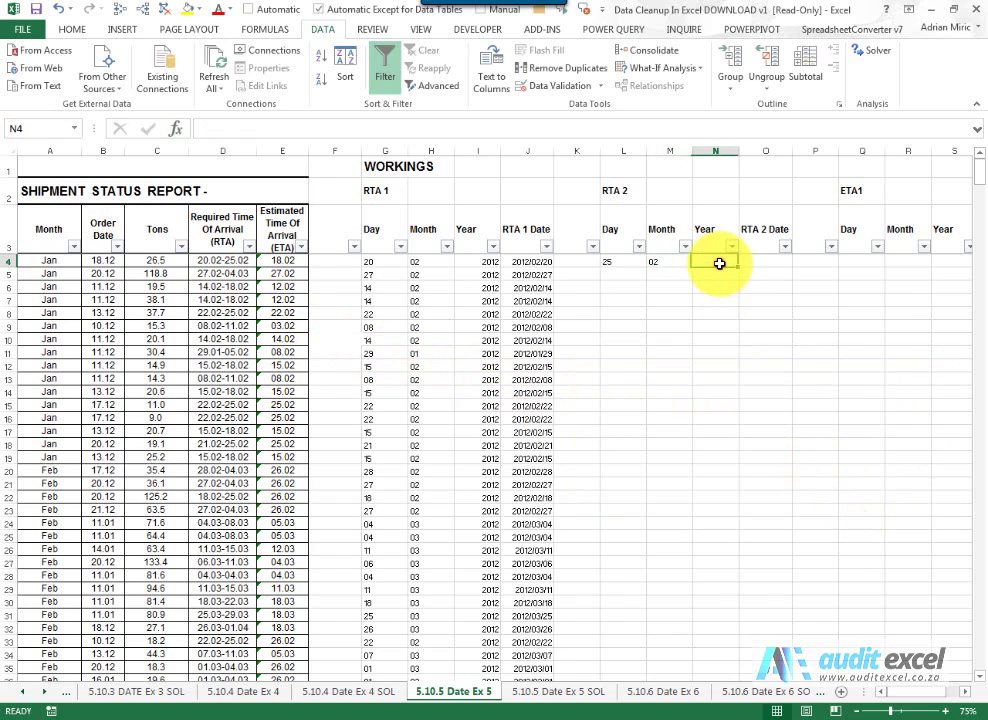
{"action": "type", "text": "2012"}
{"action": "key", "text": "Return"}
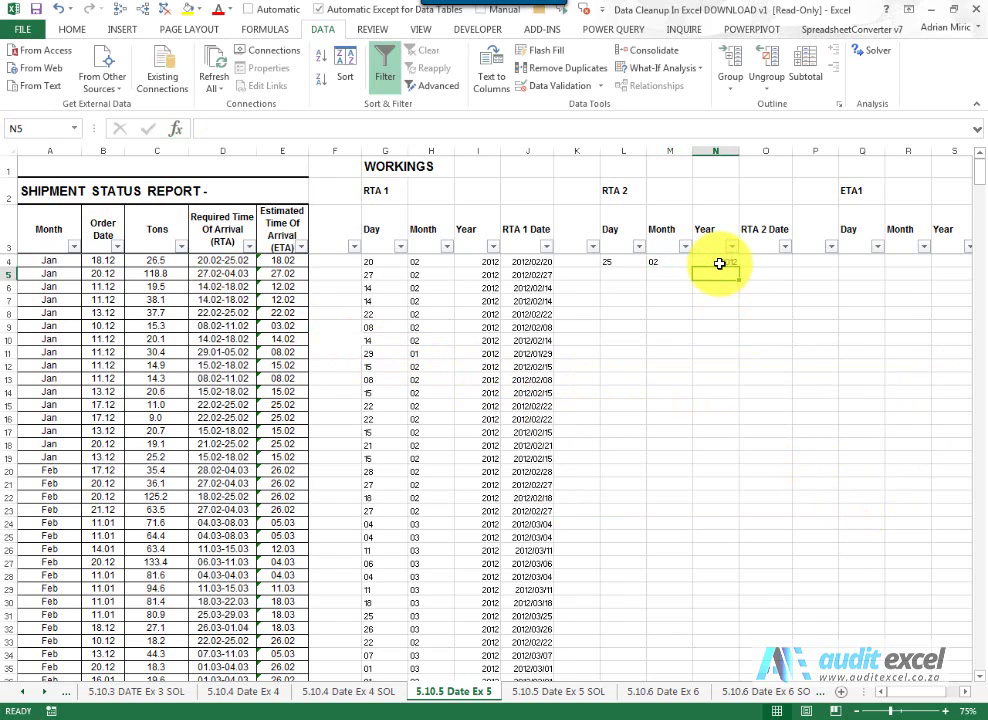
{"action": "key", "text": "Right"}
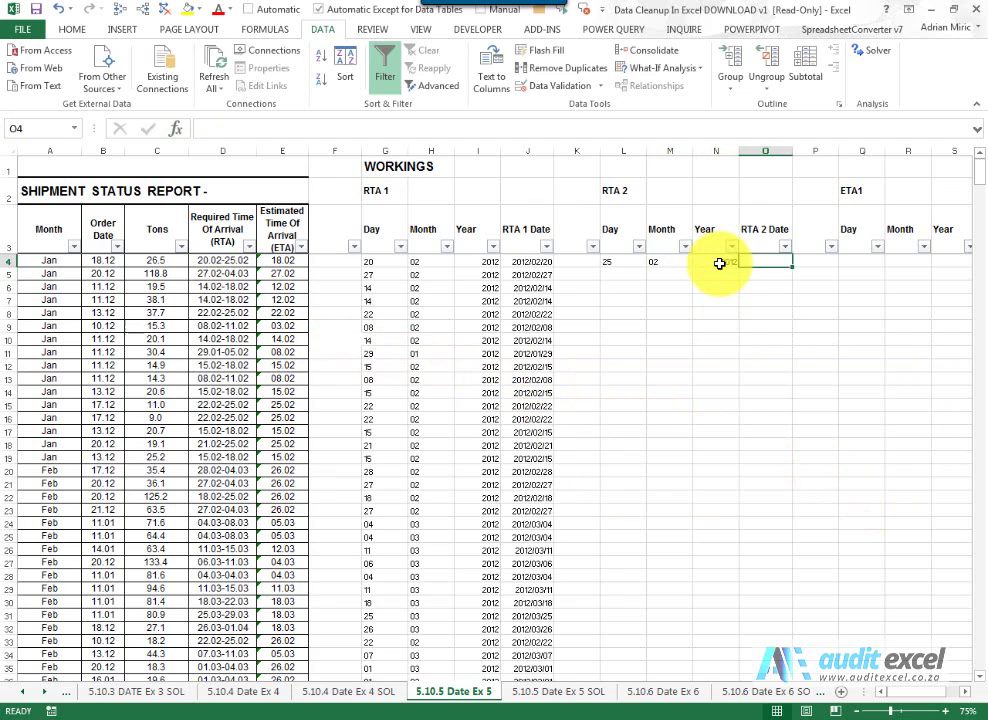
{"action": "left_click", "coordinate": [181, 131]}
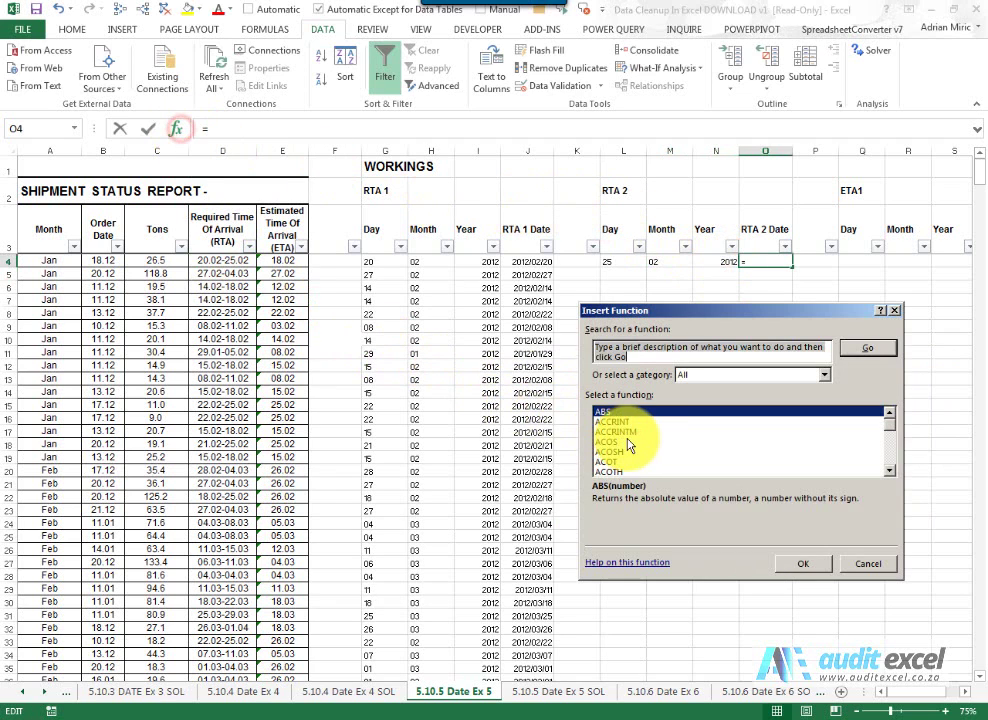
{"action": "left_click", "coordinate": [632, 438]}
{"action": "key", "text": "d"}
{"action": "key", "text": "Return"}
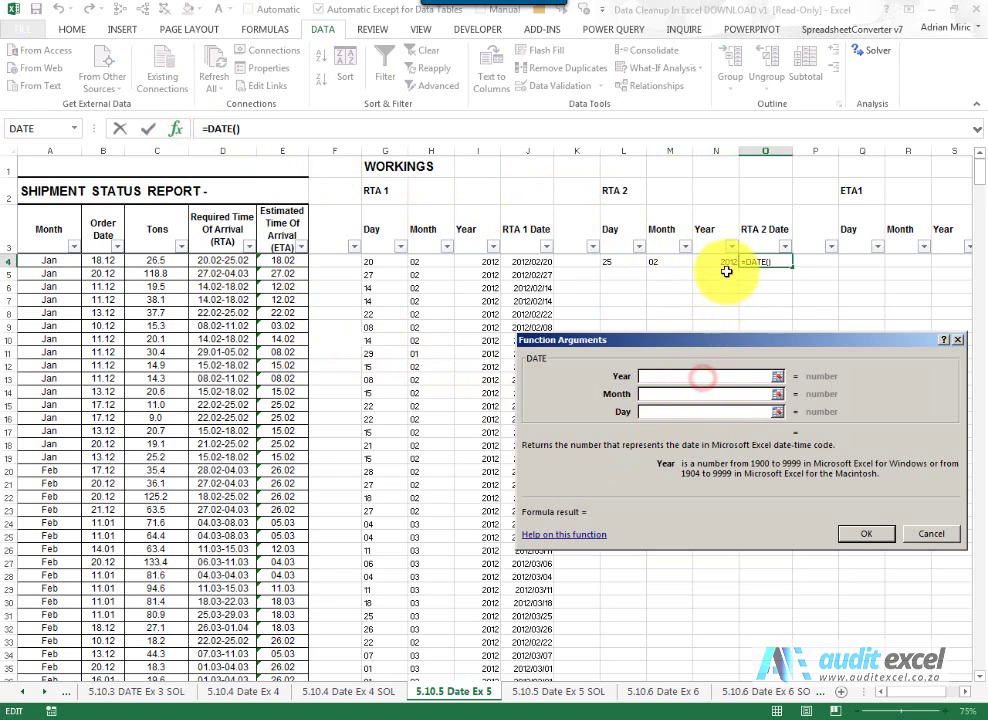
{"action": "left_click", "coordinate": [708, 394]}
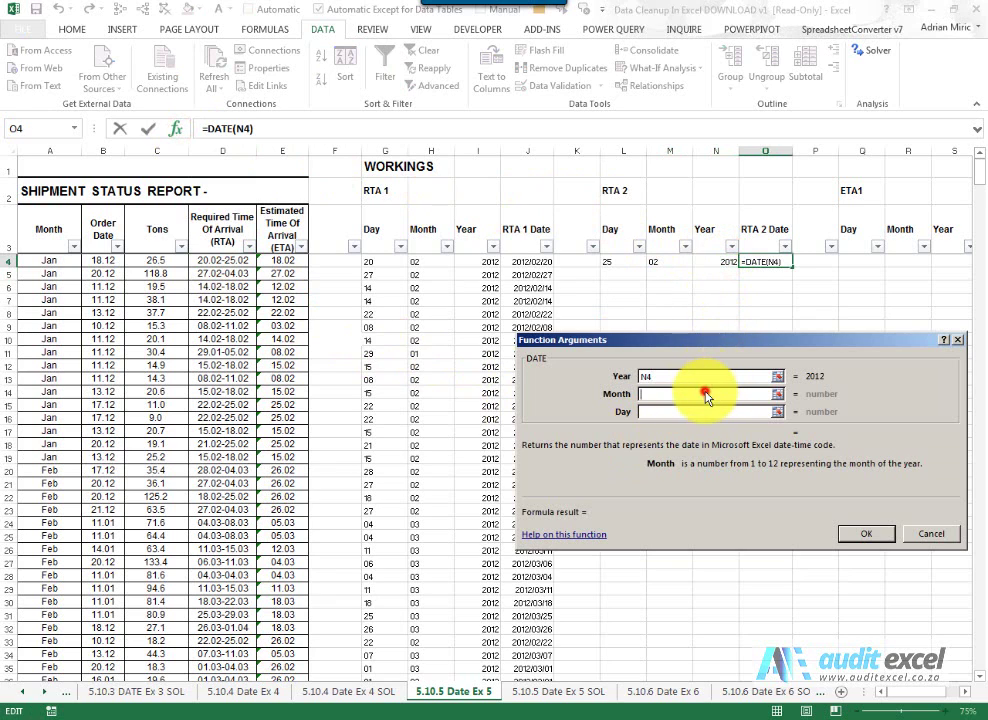
{"action": "left_click", "coordinate": [669, 263]}
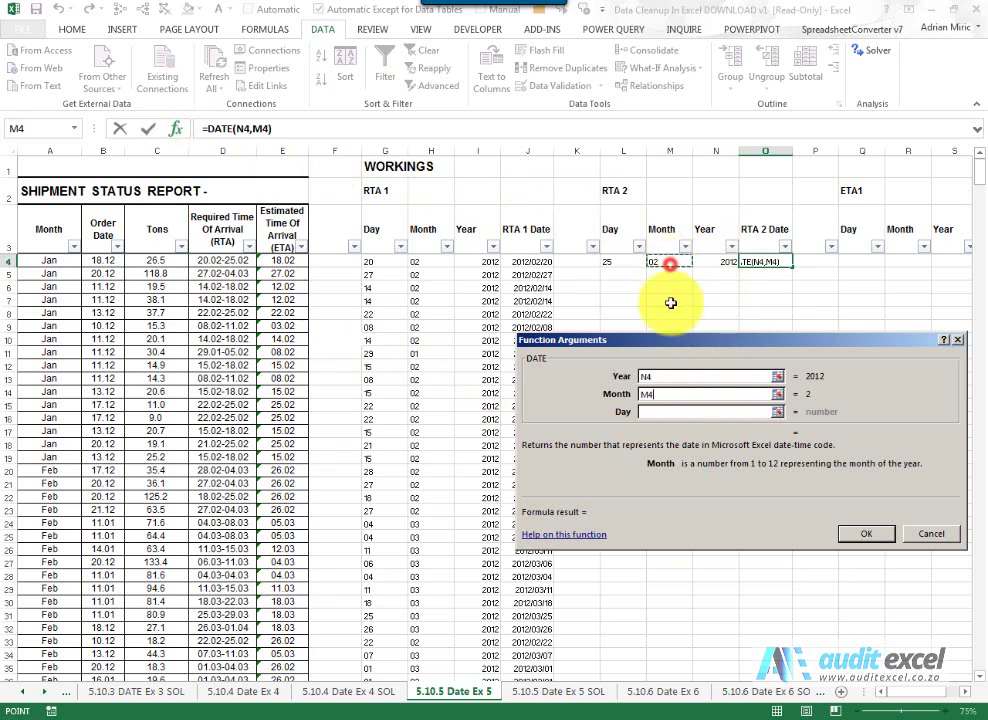
{"action": "left_click", "coordinate": [622, 261]}
{"action": "left_click", "coordinate": [853, 535]}
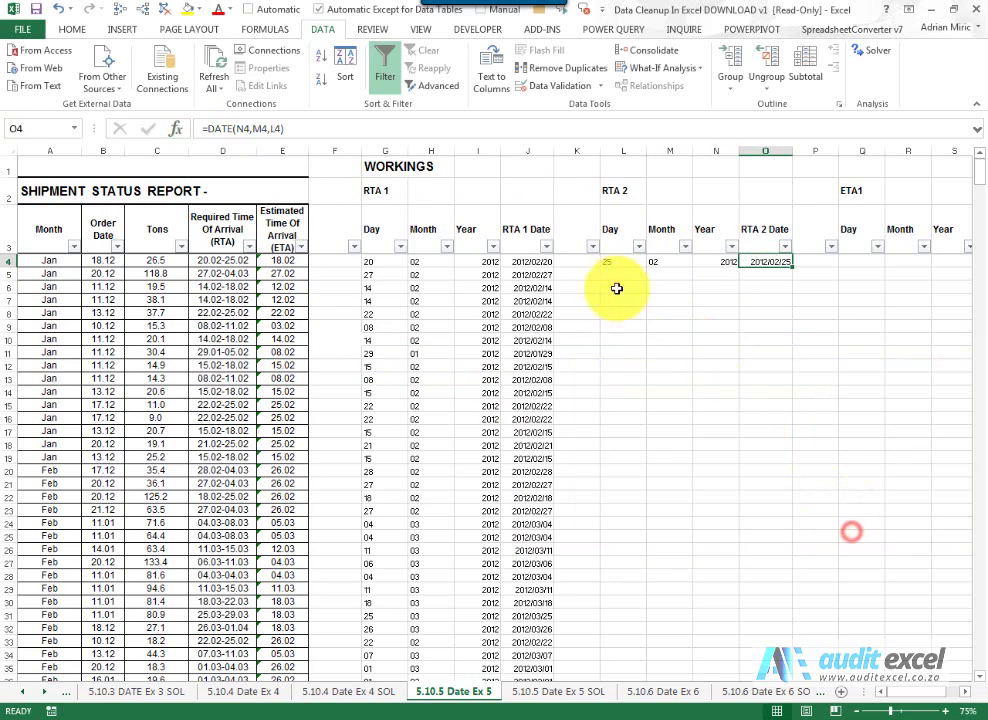
- Copy the L4:O4 RTA 2 formulas down through row 617
{"action": "left_click", "coordinate": [617, 266]}
{"action": "key", "text": "ctrl+shift+Right"}
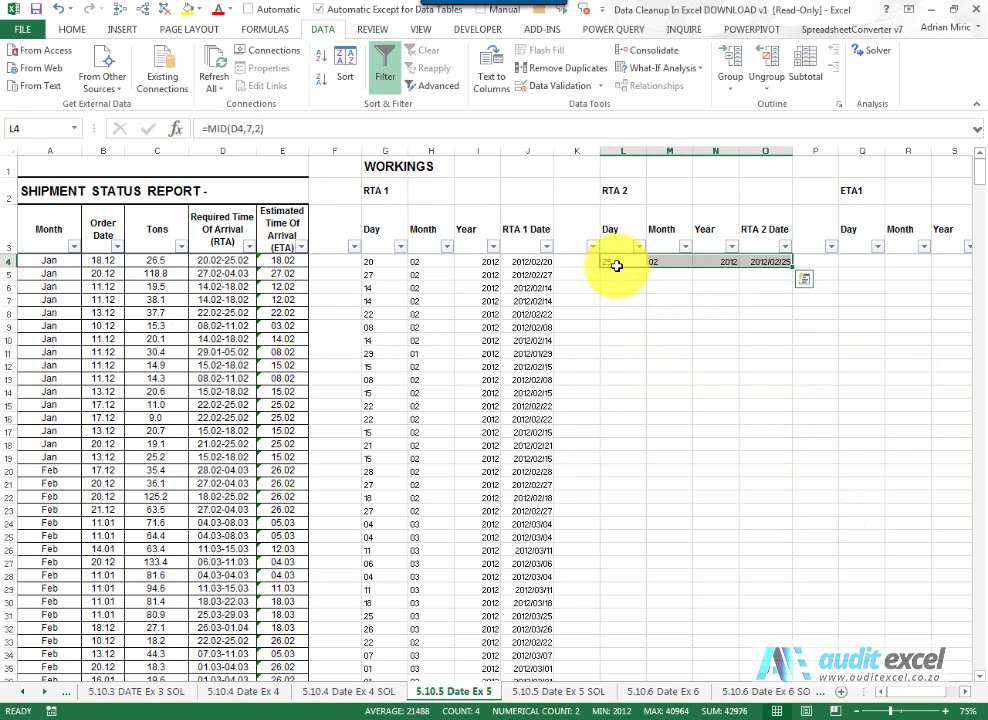
{"action": "key", "text": "ctrl+c"}
{"action": "key", "text": "Left"}
{"action": "key", "text": "Left"}
{"action": "key", "text": "ctrl+Down"}
{"action": "key", "text": "Right"}
{"action": "key", "text": "Right"}
{"action": "key", "text": "ctrl+shift+Up"}
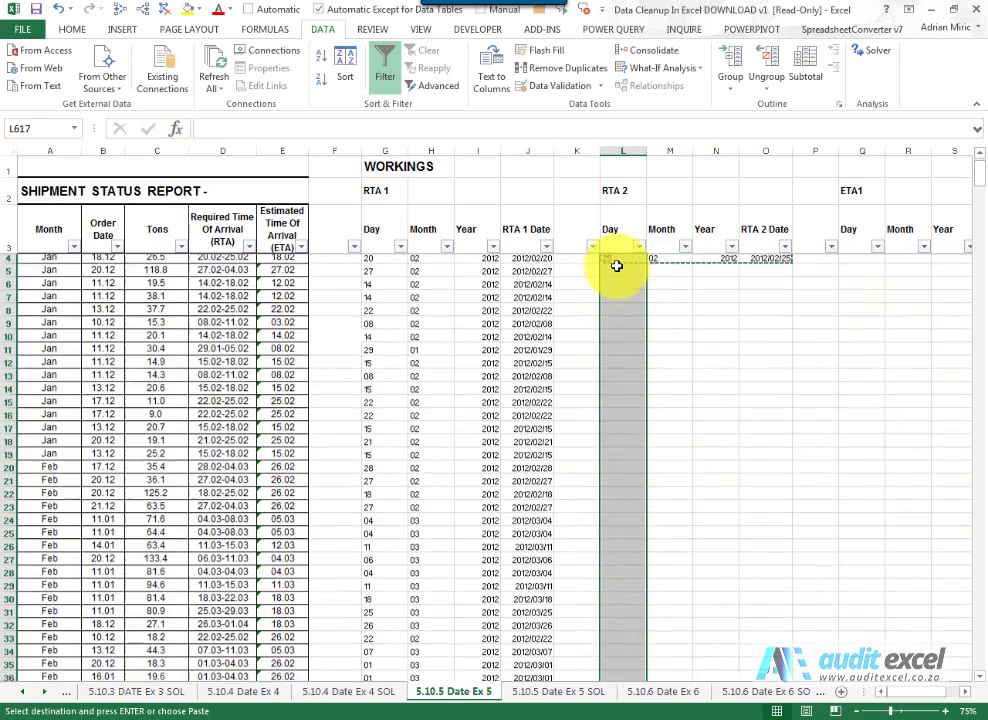
{"action": "key", "text": "ctrl+v"}
{"action": "left_click", "coordinate": [617, 266]}
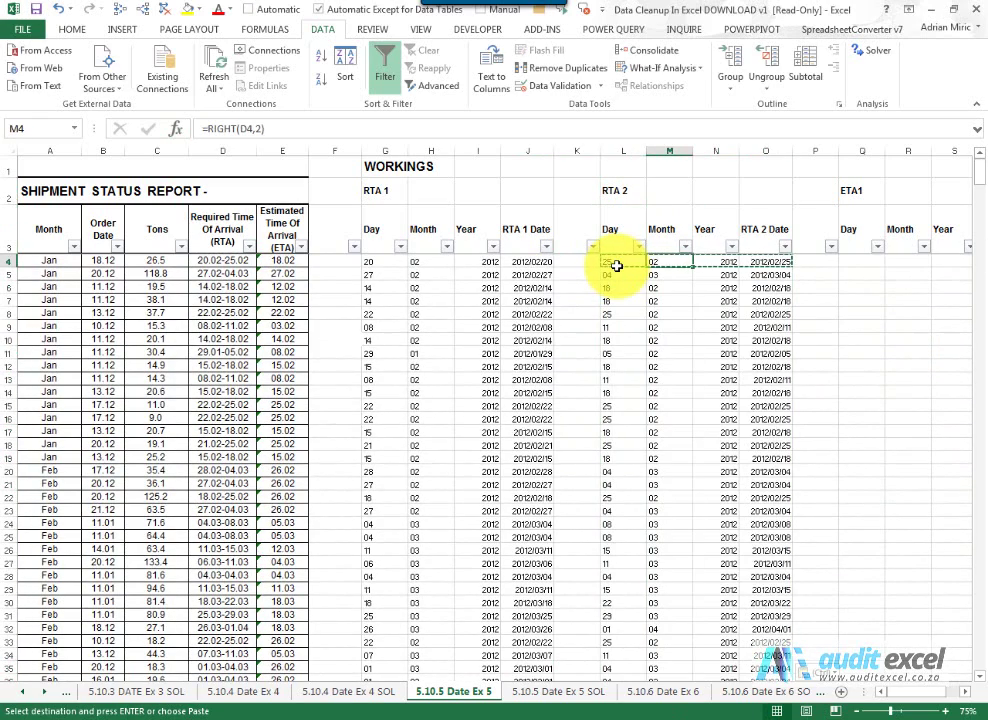
{"action": "key", "text": "Right"}
{"action": "key", "text": "Right"}
{"action": "key", "text": "Right"}
{"action": "key", "text": "Right"}
{"action": "key", "text": "Right"}
{"action": "key", "text": "Right"}
{"action": "key", "text": "Right"}
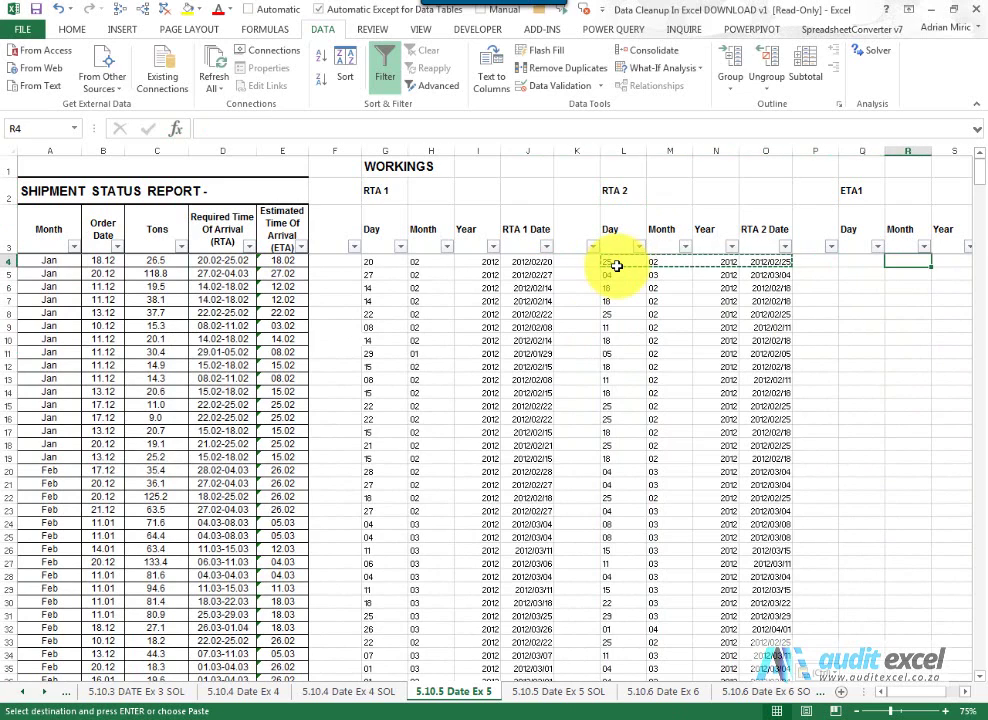
{"action": "key", "text": "Left"}
{"action": "key", "text": "Left"}
{"action": "key", "text": "Left"}
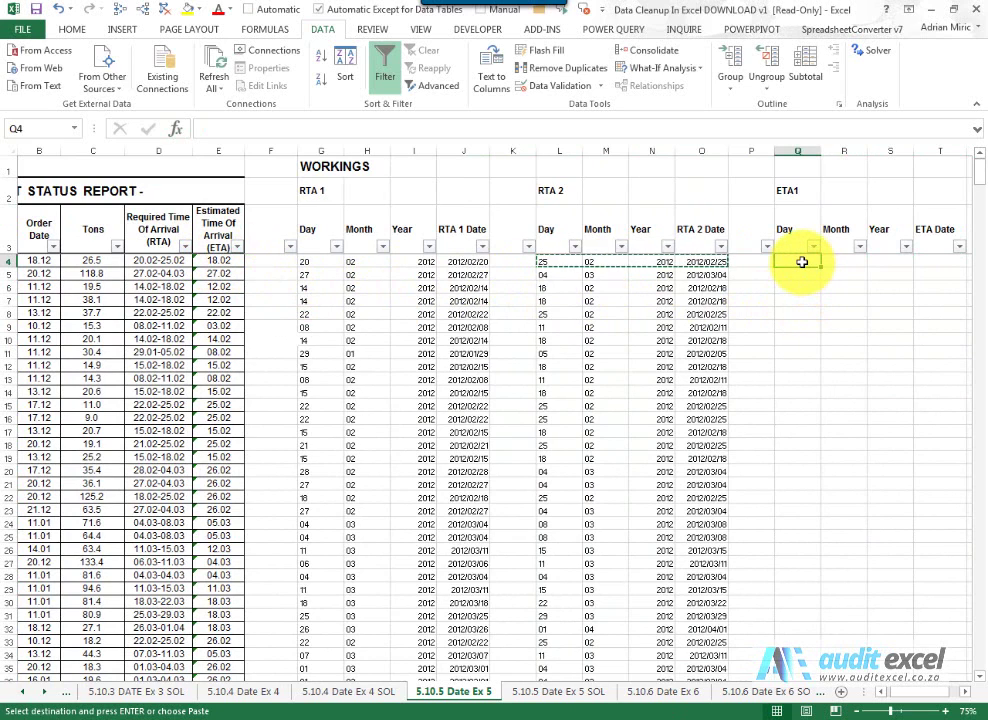
- Extract the ETA1 day in Q4 with a LEFT formula taking 2 characters
{"action": "left_click", "coordinate": [175, 129]}
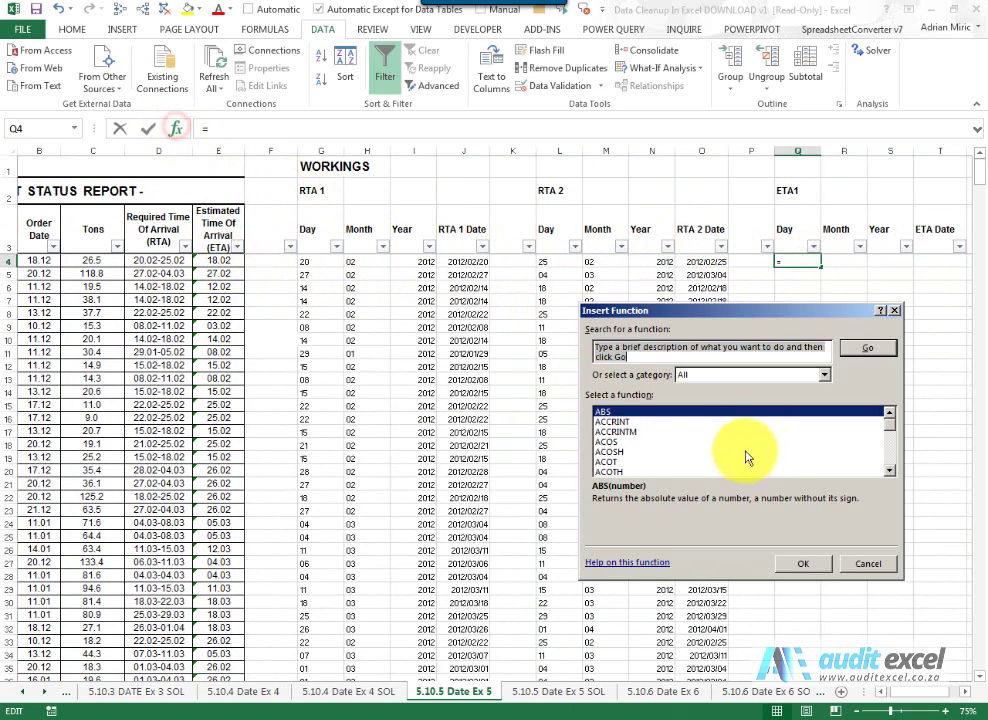
{"action": "left_click", "coordinate": [745, 452]}
{"action": "type", "text": "le"}
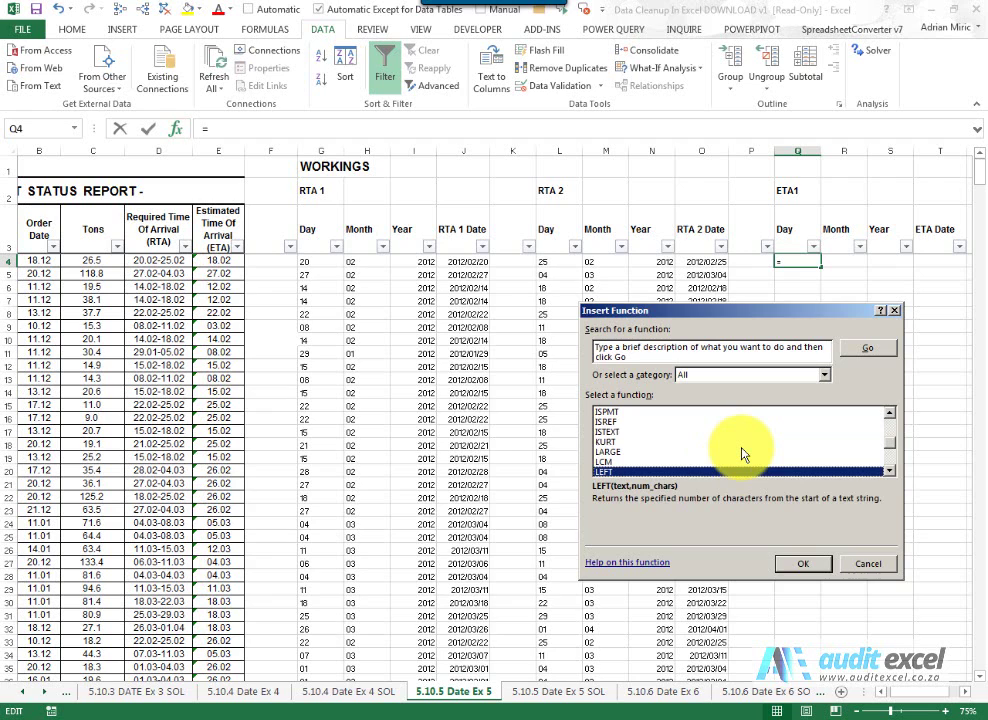
{"action": "key", "text": "Return"}
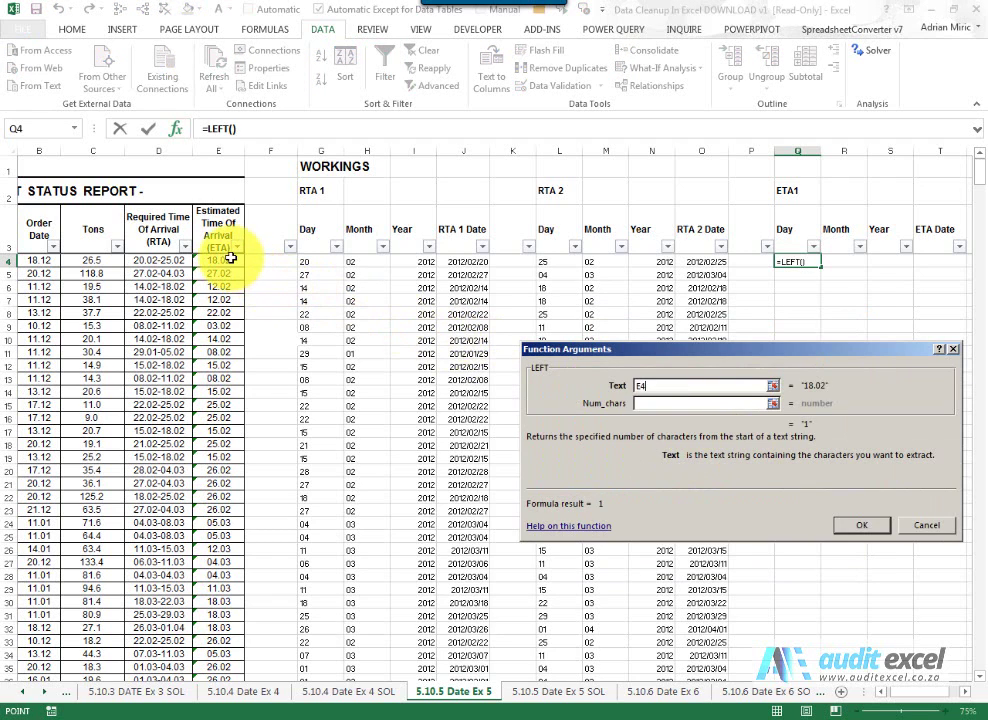
{"action": "left_click", "coordinate": [650, 403]}
{"action": "type", "text": "2"}
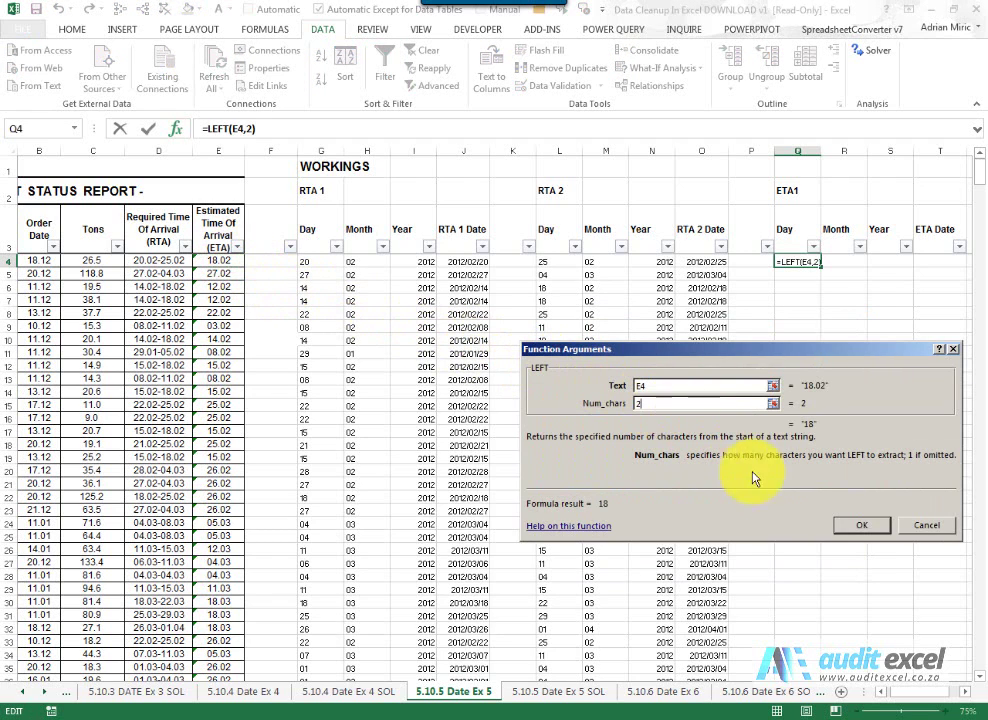
{"action": "left_click", "coordinate": [843, 527]}
- Enter =RIGHT(E4,2) in R4 to extract the ETA1 month
{"action": "left_click", "coordinate": [843, 260]}
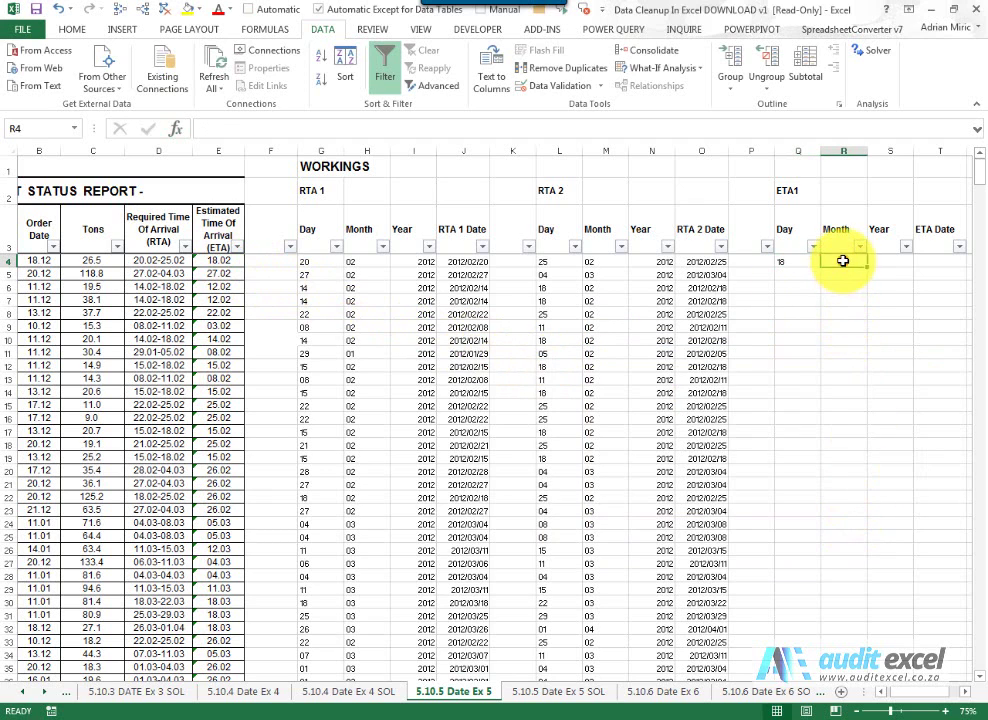
{"action": "left_click", "coordinate": [177, 128]}
{"action": "left_click", "coordinate": [645, 471]}
{"action": "key", "text": "r"}
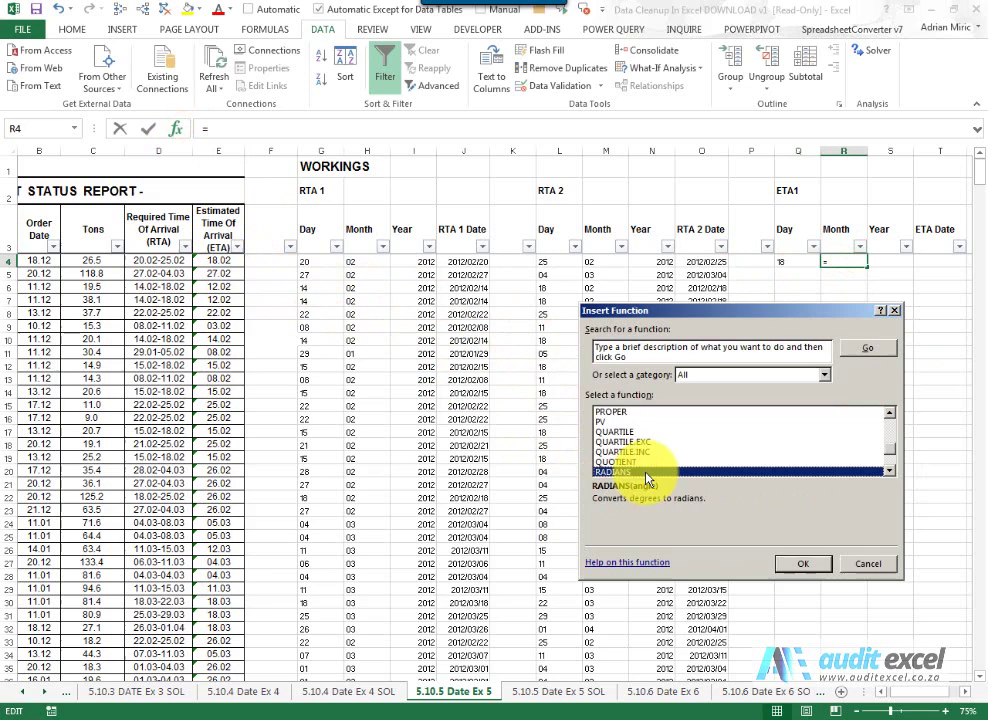
{"action": "key", "text": "i"}
{"action": "double_click", "coordinate": [650, 471]}
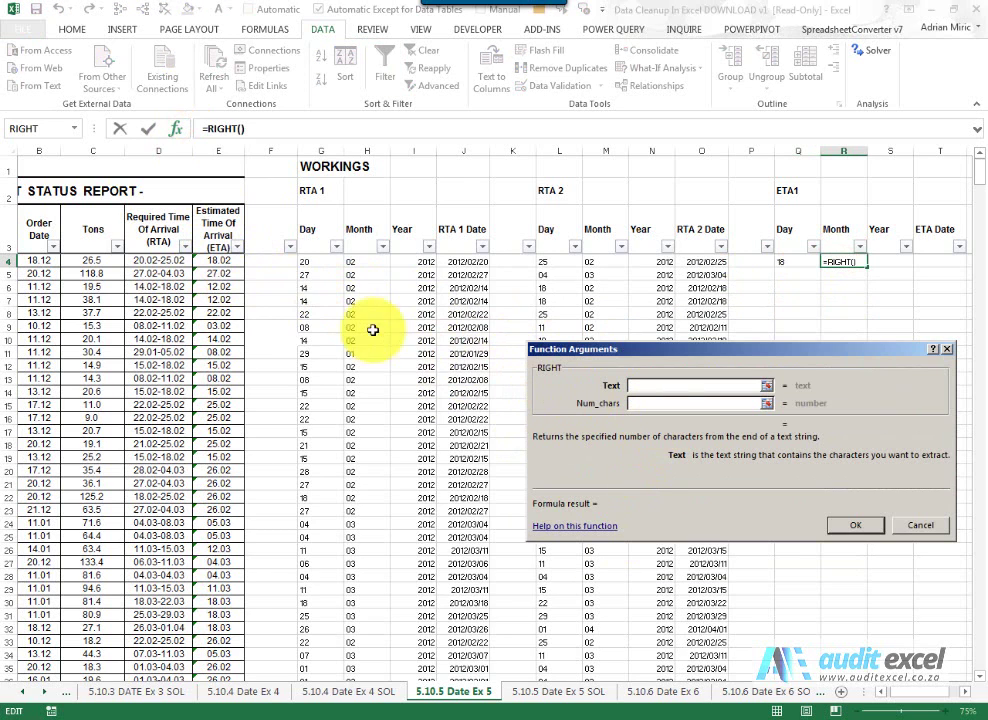
{"action": "left_click", "coordinate": [220, 260]}
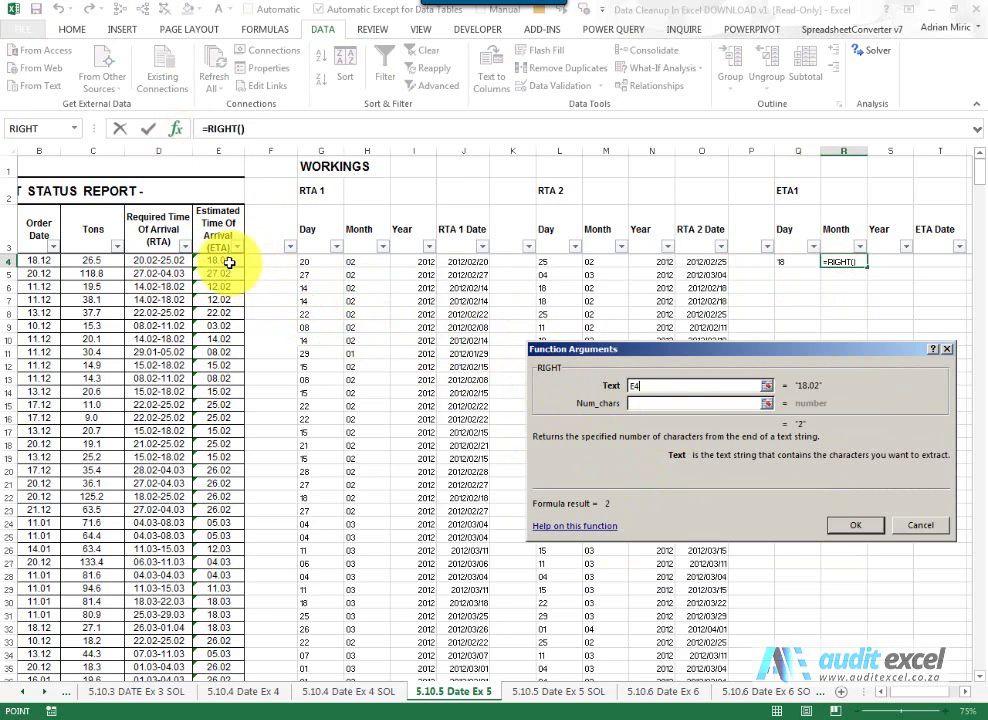
{"action": "left_click", "coordinate": [641, 405]}
{"action": "type", "text": "2"}
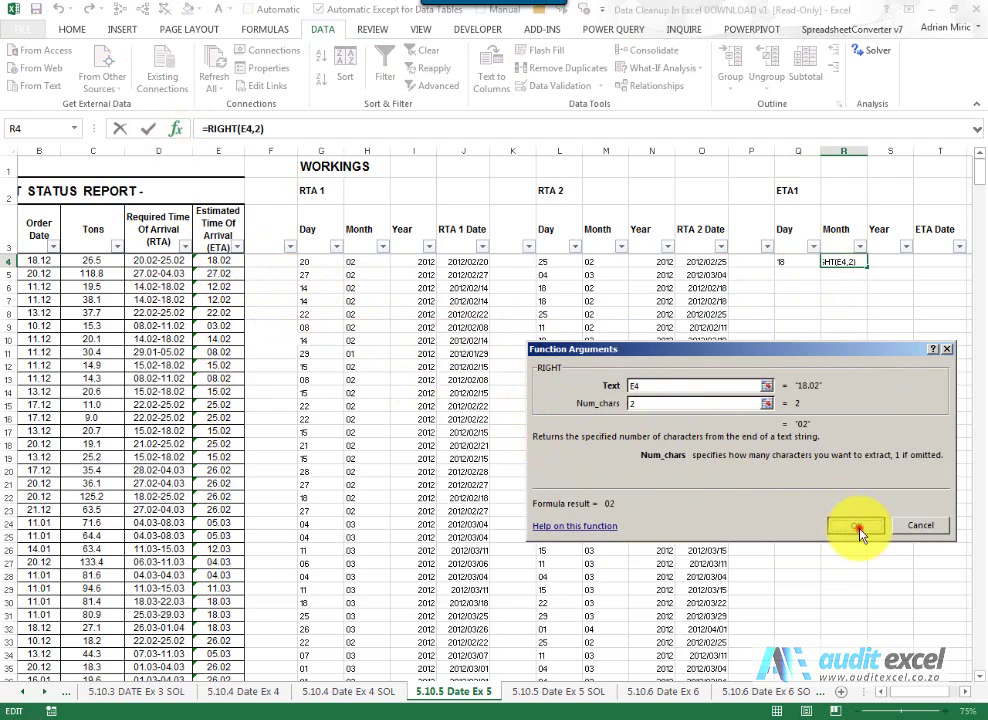
{"action": "left_click", "coordinate": [856, 525]}
- Enter year 2012 in S4 and =DATE(S4,R4,Q4) in T4 for the ETA date
{"action": "left_click", "coordinate": [886, 261]}
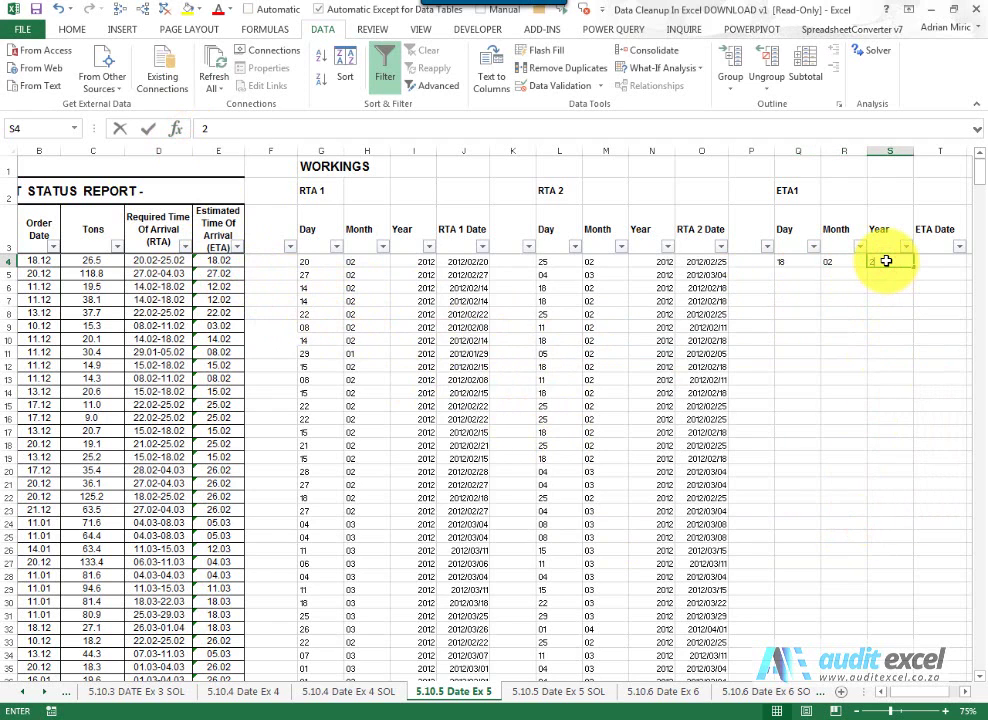
{"action": "type", "text": "012"}
{"action": "key", "text": "Tab"}
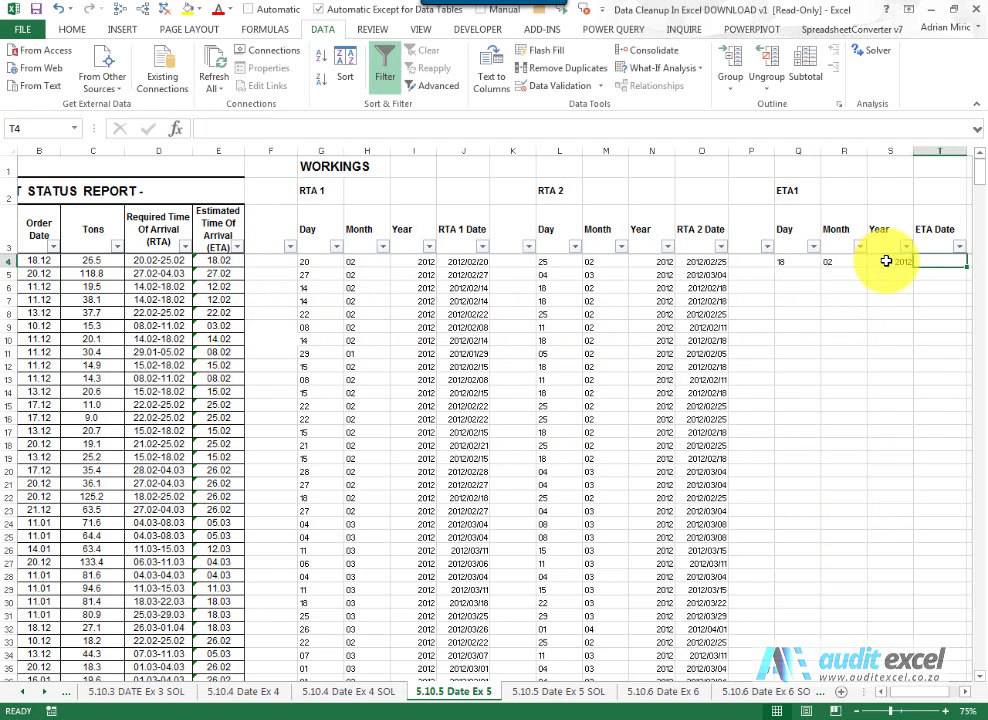
{"action": "left_click", "coordinate": [176, 129]}
{"action": "left_click", "coordinate": [604, 461]}
{"action": "key", "text": "d"}
{"action": "double_click", "coordinate": [660, 460]}
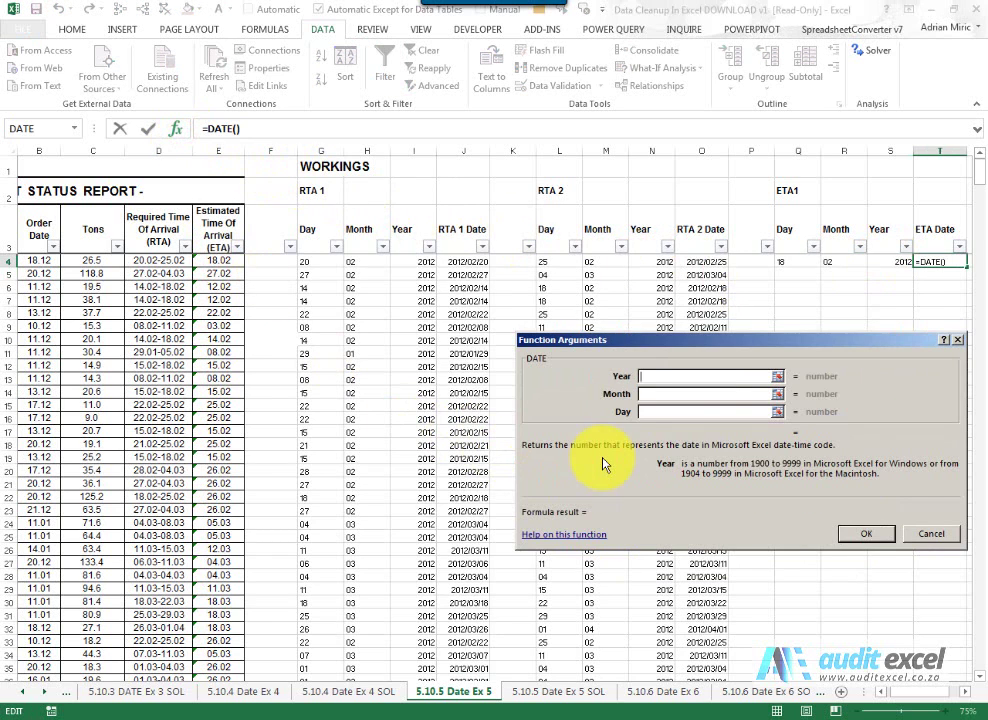
{"action": "left_click", "coordinate": [889, 261]}
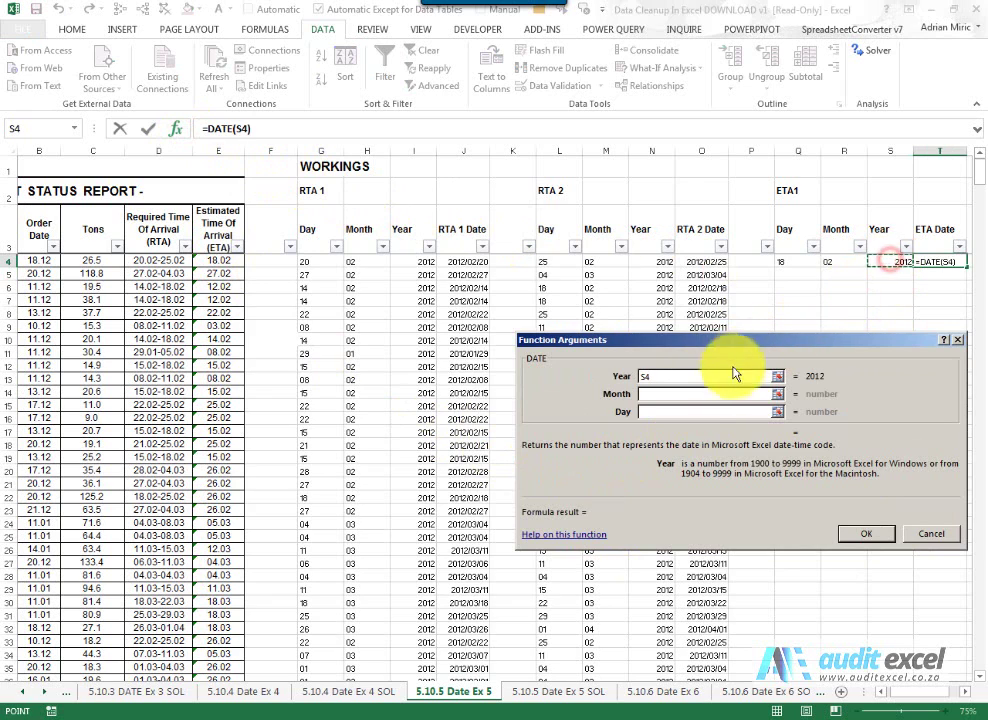
{"action": "left_click", "coordinate": [716, 393]}
{"action": "left_click", "coordinate": [833, 261]}
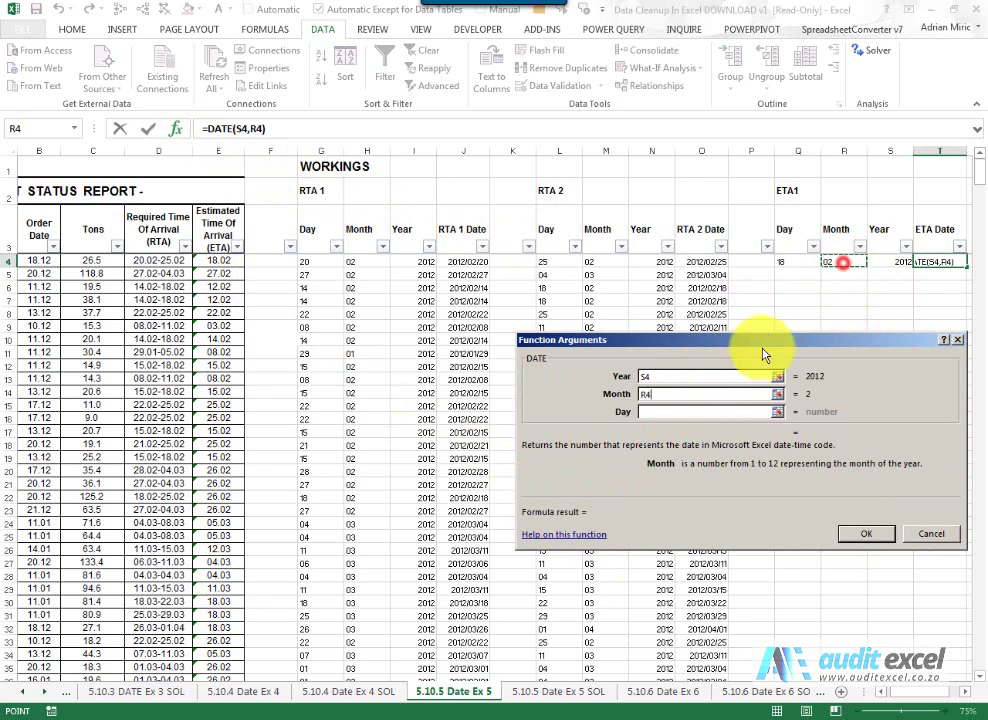
{"action": "left_click", "coordinate": [708, 412]}
{"action": "left_click", "coordinate": [796, 261]}
{"action": "left_click", "coordinate": [868, 533]}
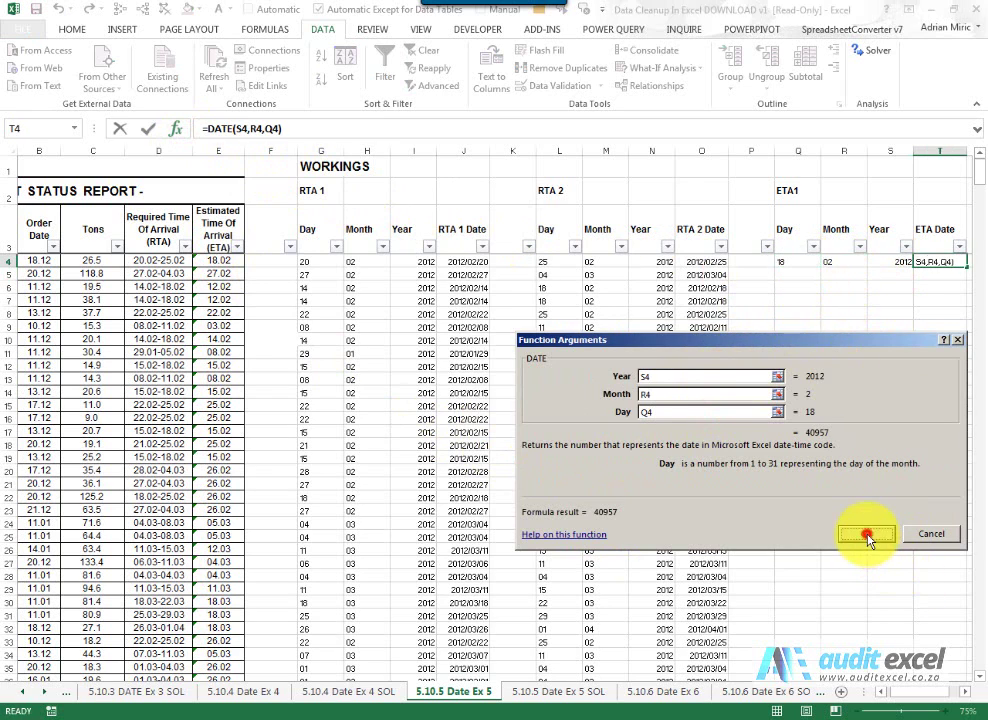
- Copy the Q4:T4 ETA1 formulas down through row 617
{"action": "key", "text": "Right"}
{"action": "key", "text": "Right"}
{"action": "key", "text": "Right"}
{"action": "key", "text": "Right"}
{"action": "key", "text": "Left"}
{"action": "key", "text": "Left"}
{"action": "key", "text": "Left"}
{"action": "key", "text": "Left"}
{"action": "key", "text": "Left"}
{"action": "key", "text": "Left"}
{"action": "key", "text": "Left"}
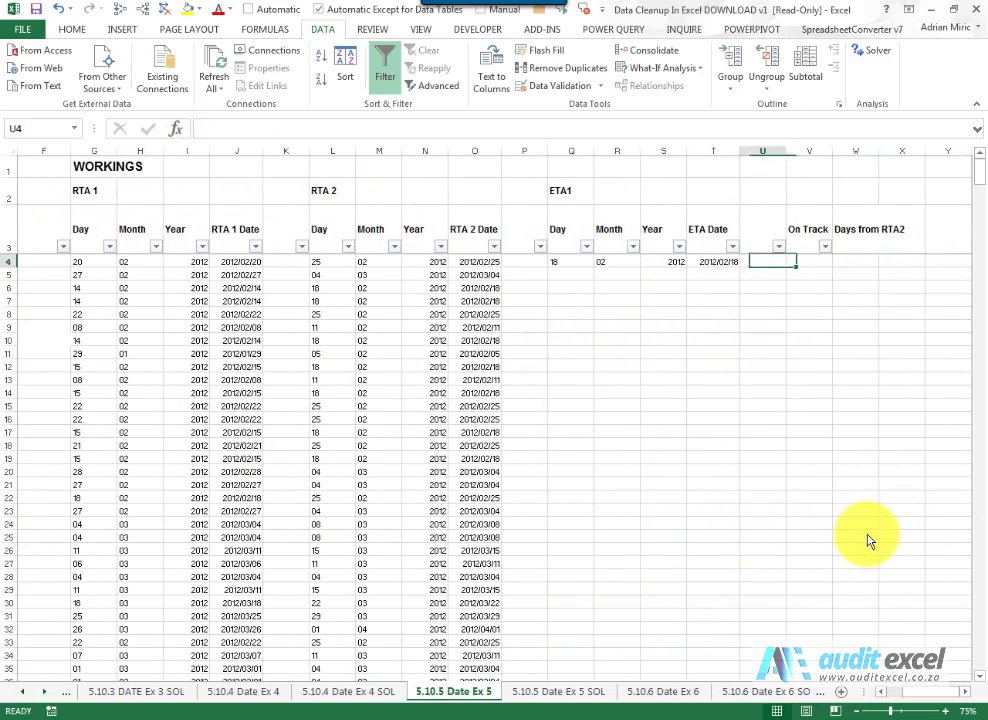
{"action": "key", "text": "shift+Right"}
{"action": "key", "text": "shift+Right"}
{"action": "key", "text": "shift+Right"}
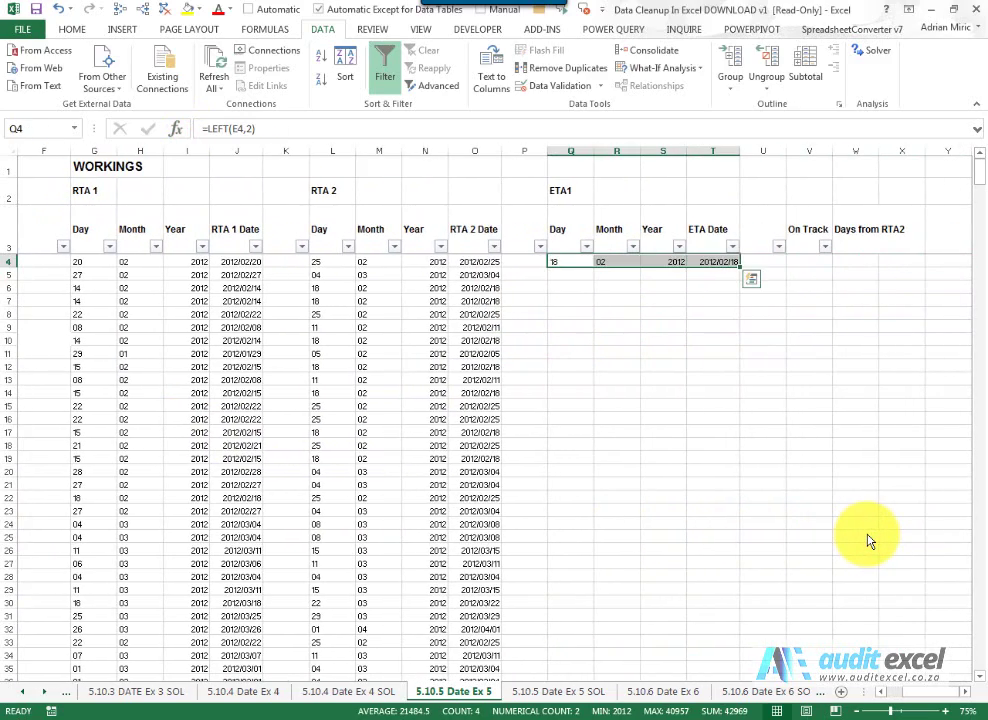
{"action": "key", "text": "ctrl+c"}
{"action": "key", "text": "Left"}
{"action": "key", "text": "Left"}
{"action": "key", "text": "ctrl+Down"}
{"action": "key", "text": "Right"}
{"action": "key", "text": "Right"}
{"action": "key", "text": "ctrl+shift+Up"}
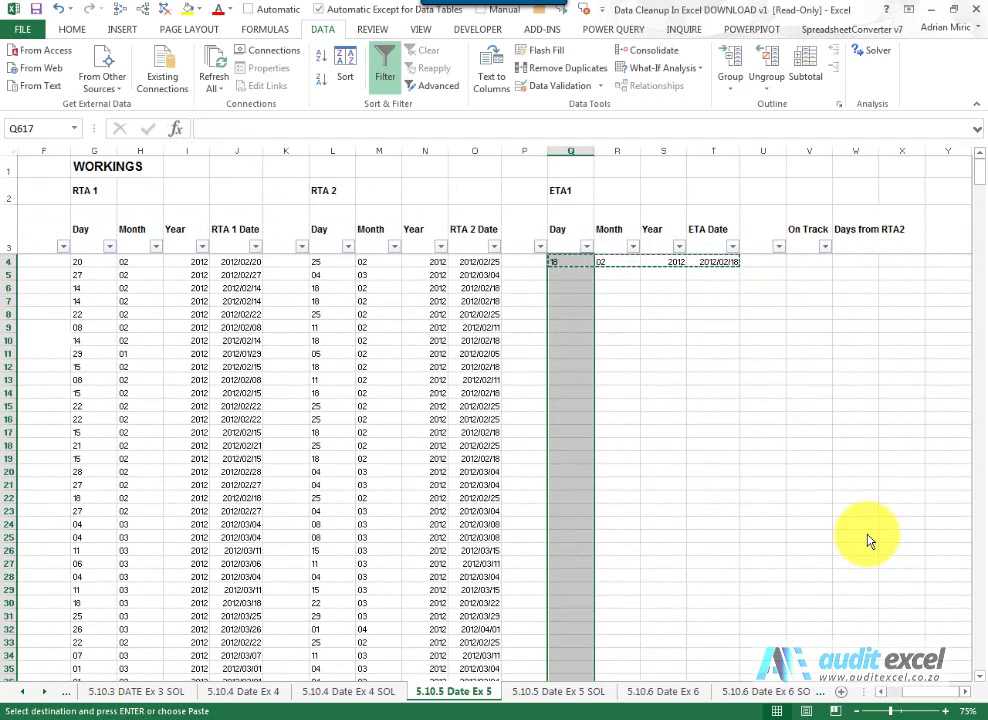
{"action": "key", "text": "ctrl+v"}
{"action": "key", "text": "Up"}
{"action": "key", "text": "Down"}
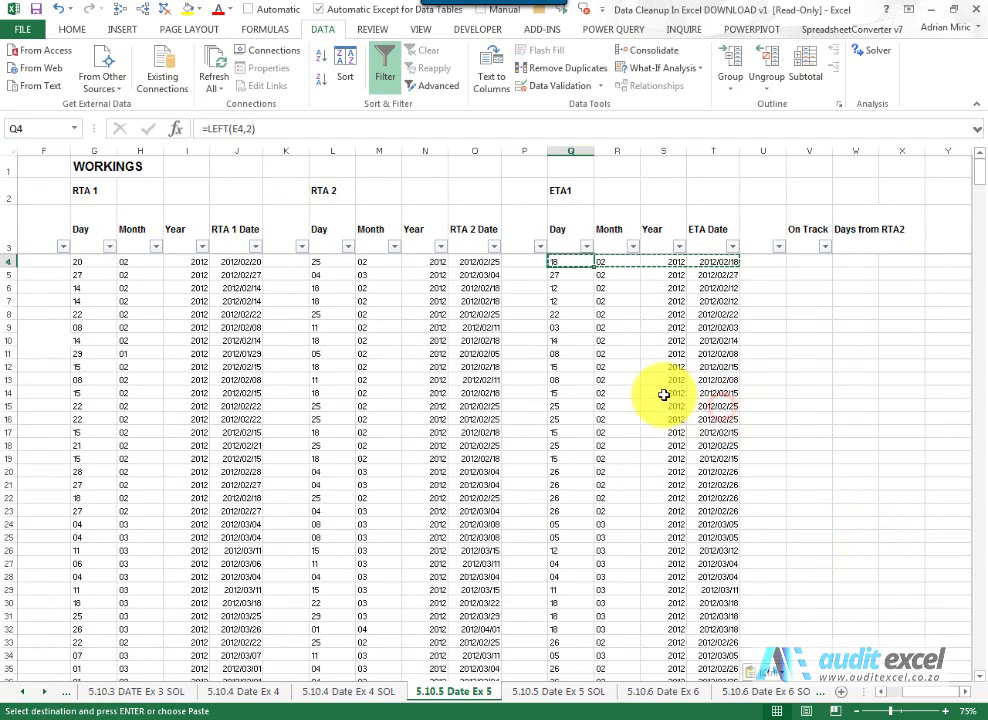
{"action": "left_click", "coordinate": [803, 262]}
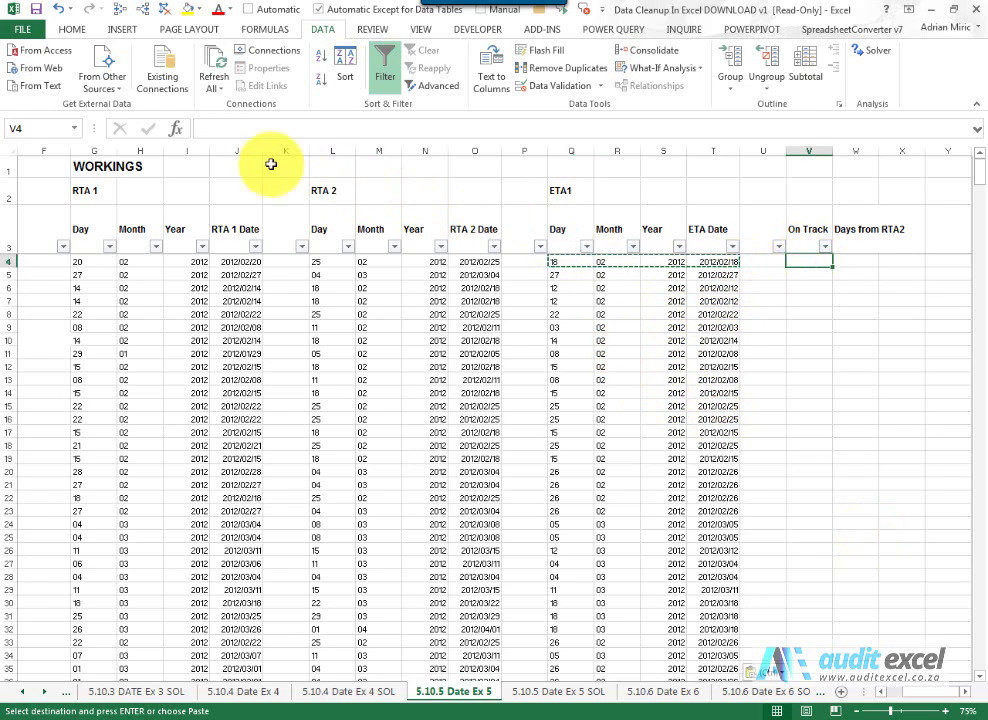
- Insert =IF(T4<O4,"On Track","Late") in V4 using the function dialog
{"action": "left_click", "coordinate": [176, 129]}
{"action": "left_click", "coordinate": [657, 423]}
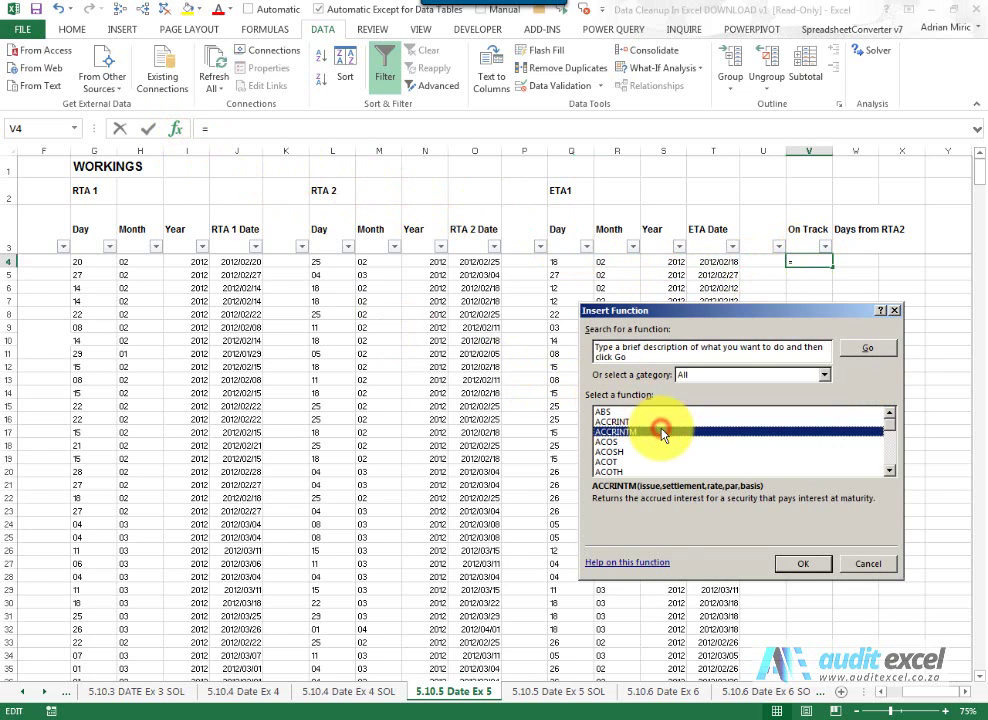
{"action": "key", "text": "i"}
{"action": "key", "text": "Return"}
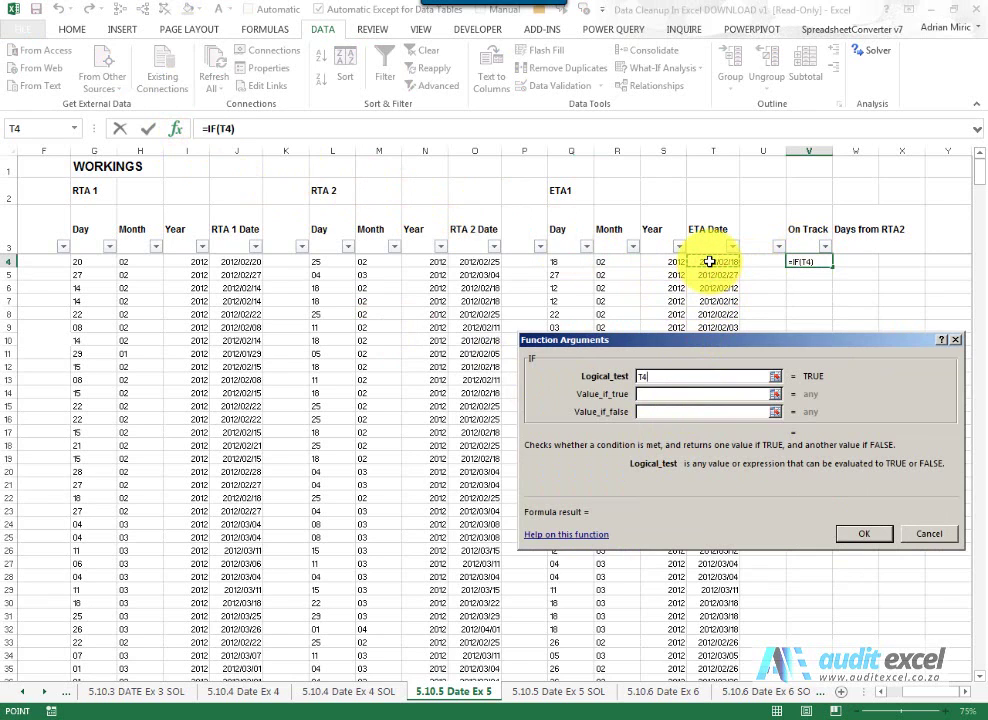
{"action": "type", "text": "<"}
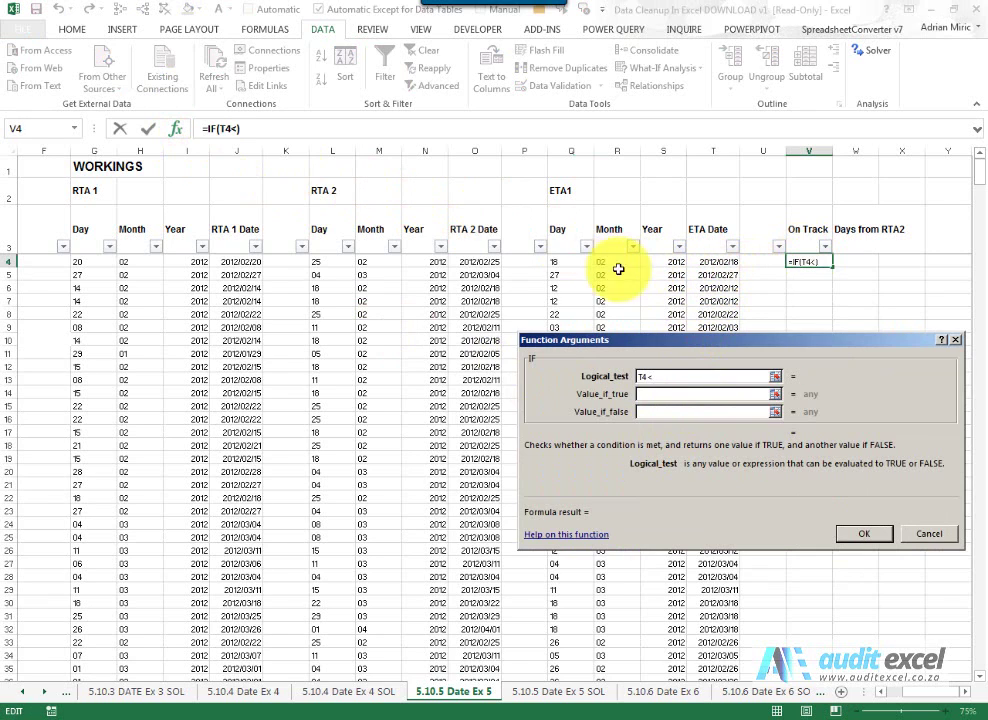
{"action": "left_click", "coordinate": [471, 260]}
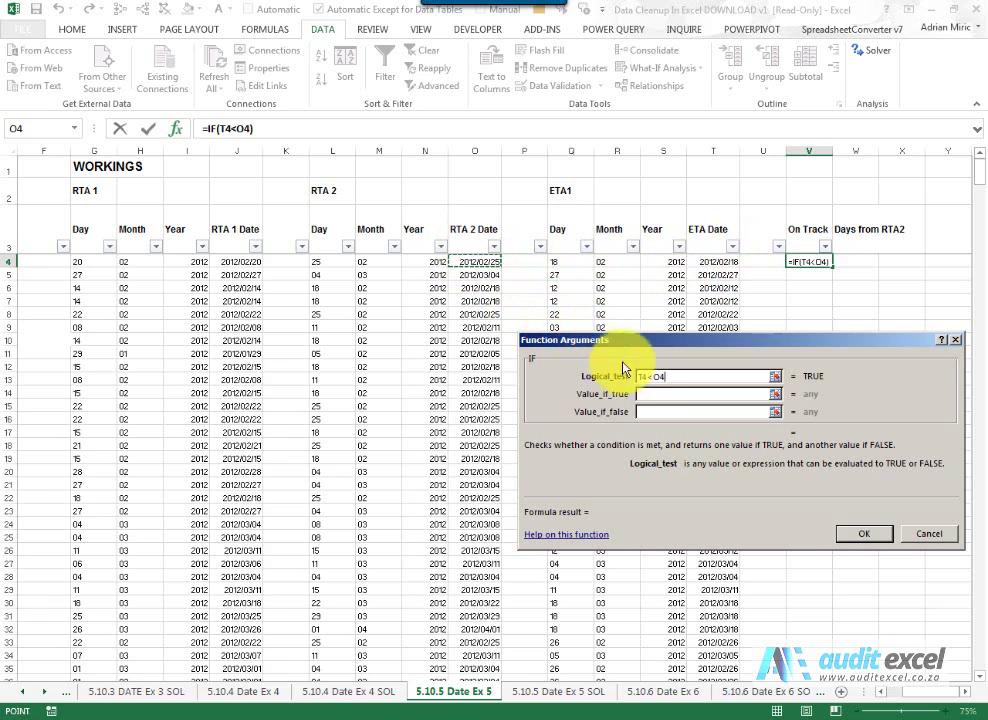
{"action": "left_click", "coordinate": [643, 394]}
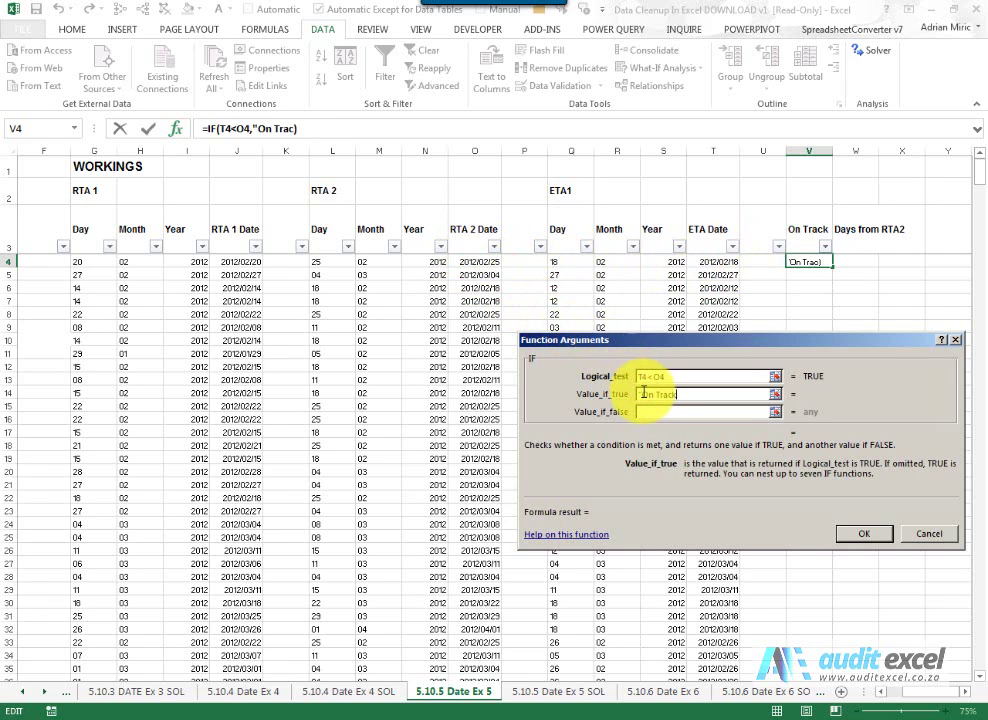
{"action": "type", "text": "\"On Track\""}
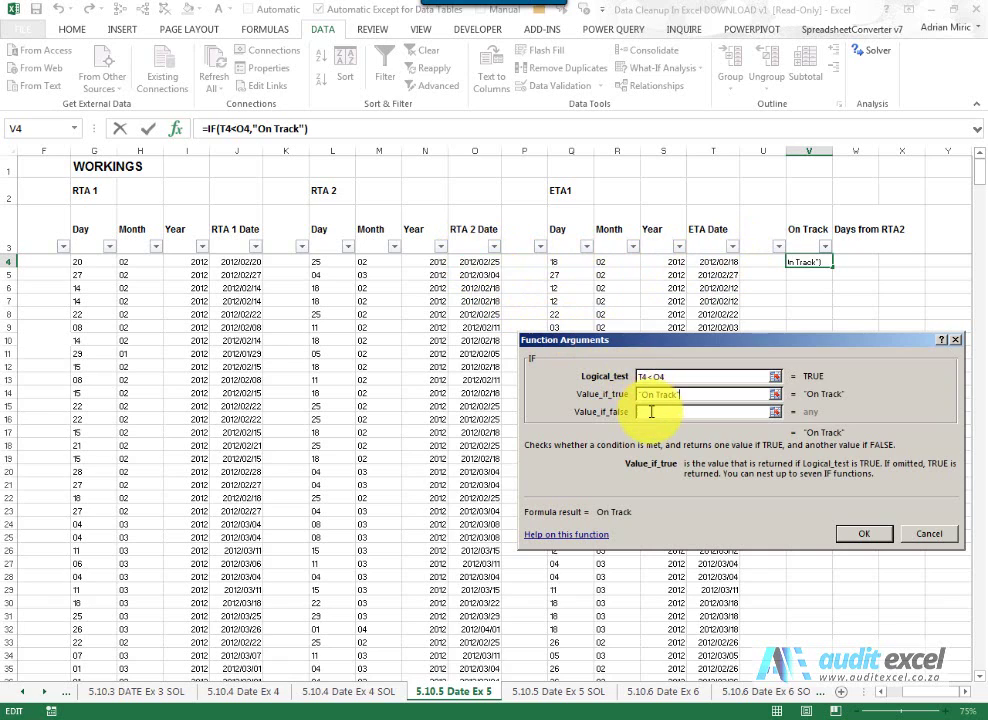
{"action": "left_click", "coordinate": [650, 413]}
{"action": "type", "text": "\"Late"}
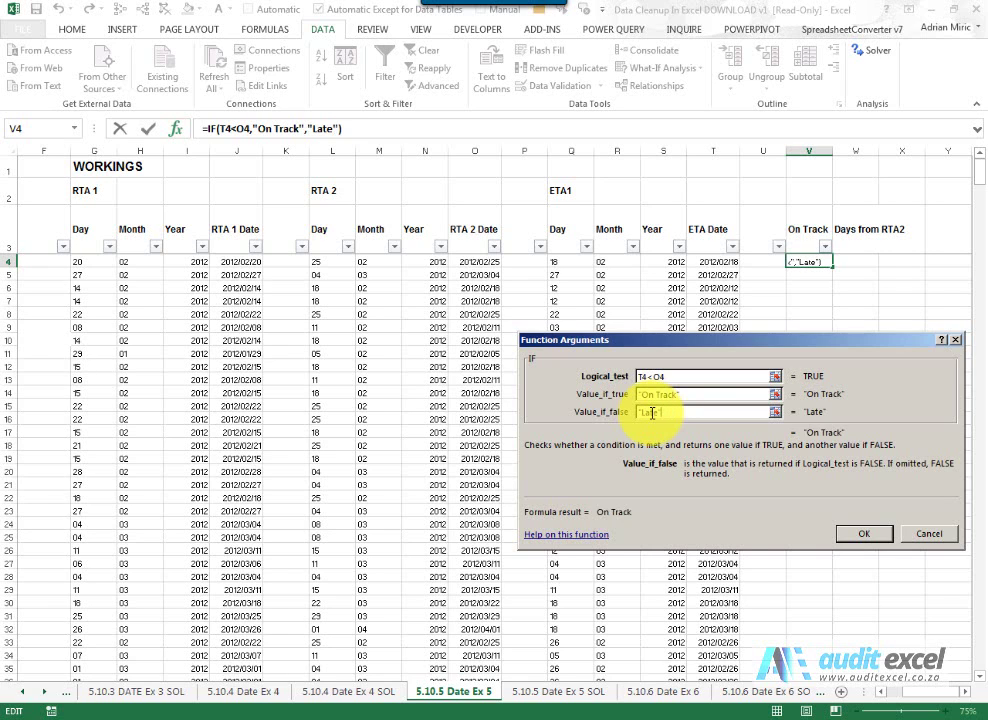
{"action": "key", "text": "Return"}
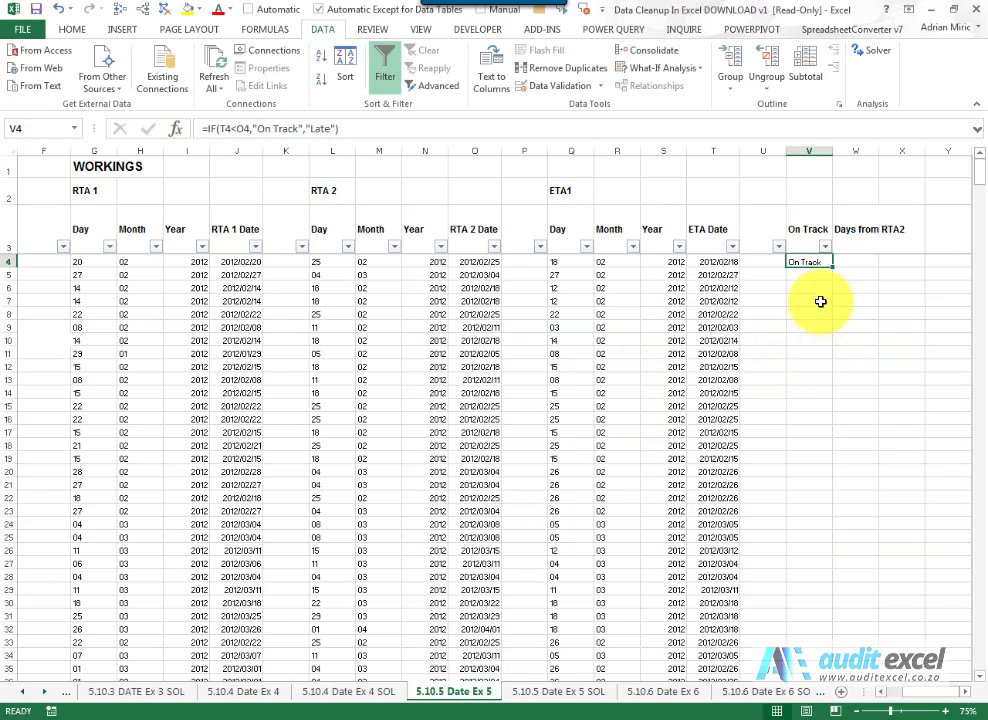
- Copy the V4 formula down through V617 and check the Late result in row 11
{"action": "key", "text": "ctrl+c"}
{"action": "left_click", "coordinate": [737, 262]}
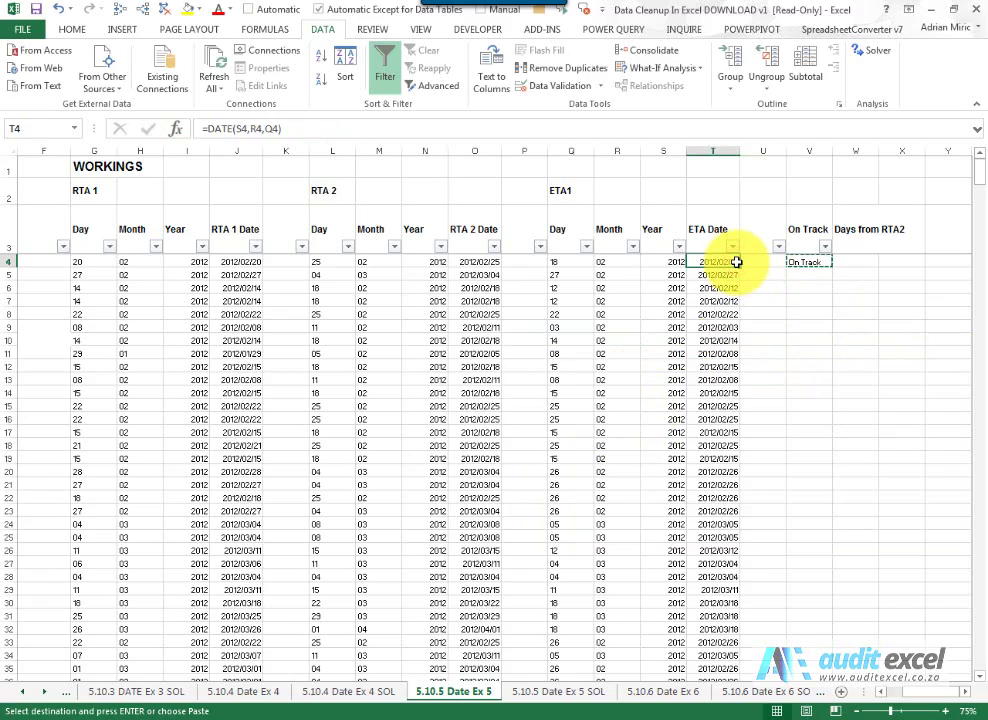
{"action": "key", "text": "ctrl+Down"}
{"action": "key", "text": "Right"}
{"action": "key", "text": "Right"}
{"action": "key", "text": "ctrl+shift+Up"}
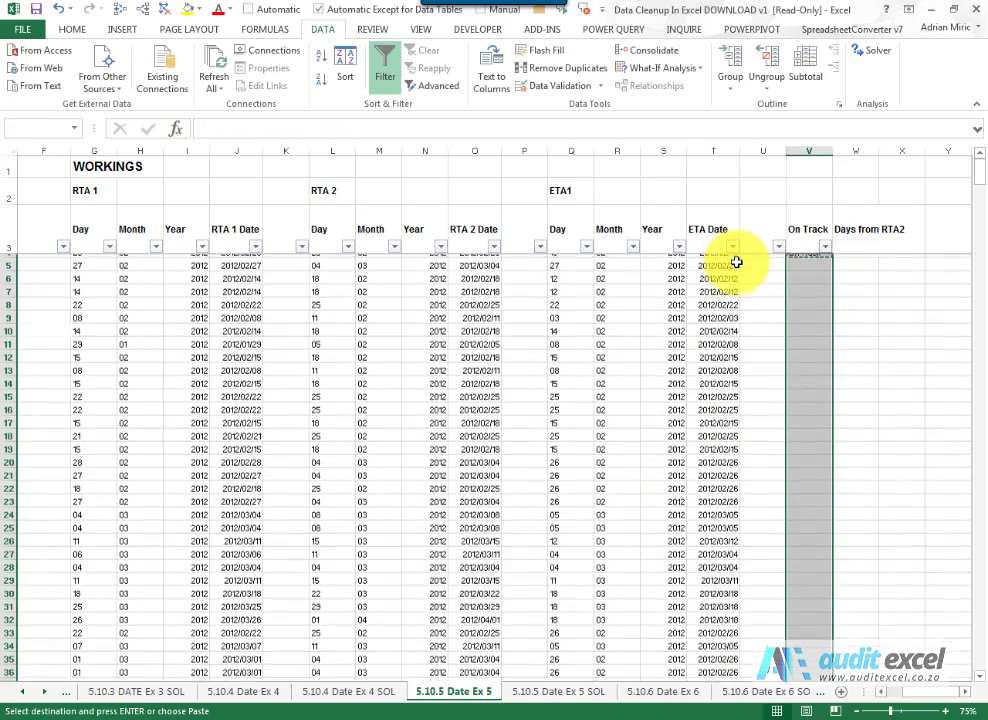
{"action": "key", "text": "ctrl+v"}
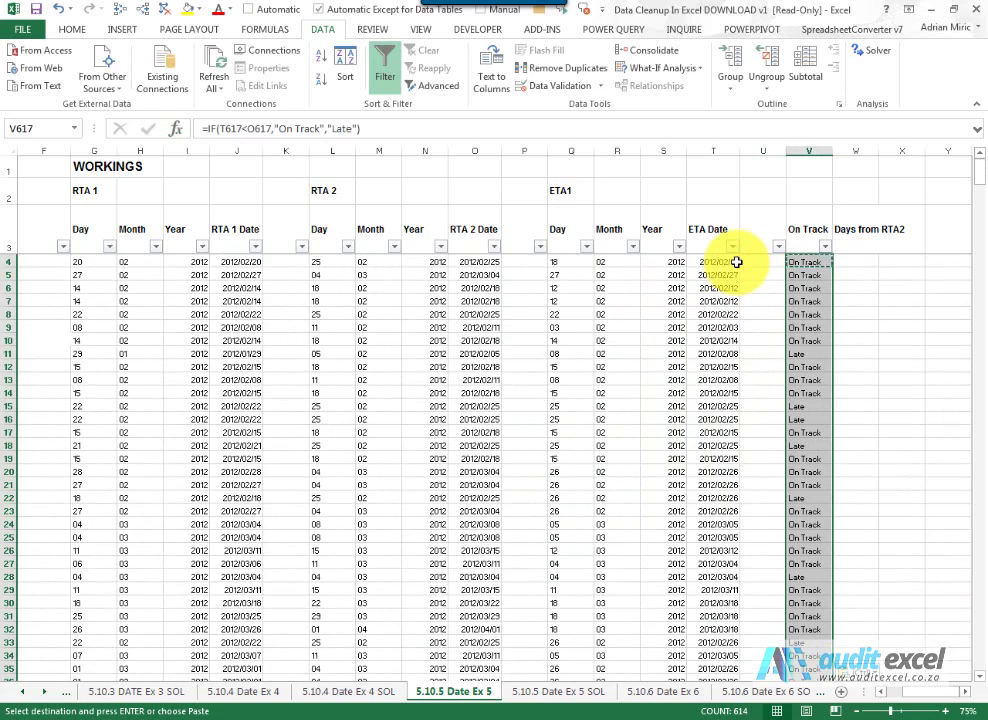
{"action": "key", "text": "Down"}
{"action": "key", "text": "Down"}
{"action": "key", "text": "Down"}
{"action": "key", "text": "Down"}
{"action": "key", "text": "Down"}
{"action": "key", "text": "Down"}
{"action": "key", "text": "Down"}
{"action": "key", "text": "Down"}
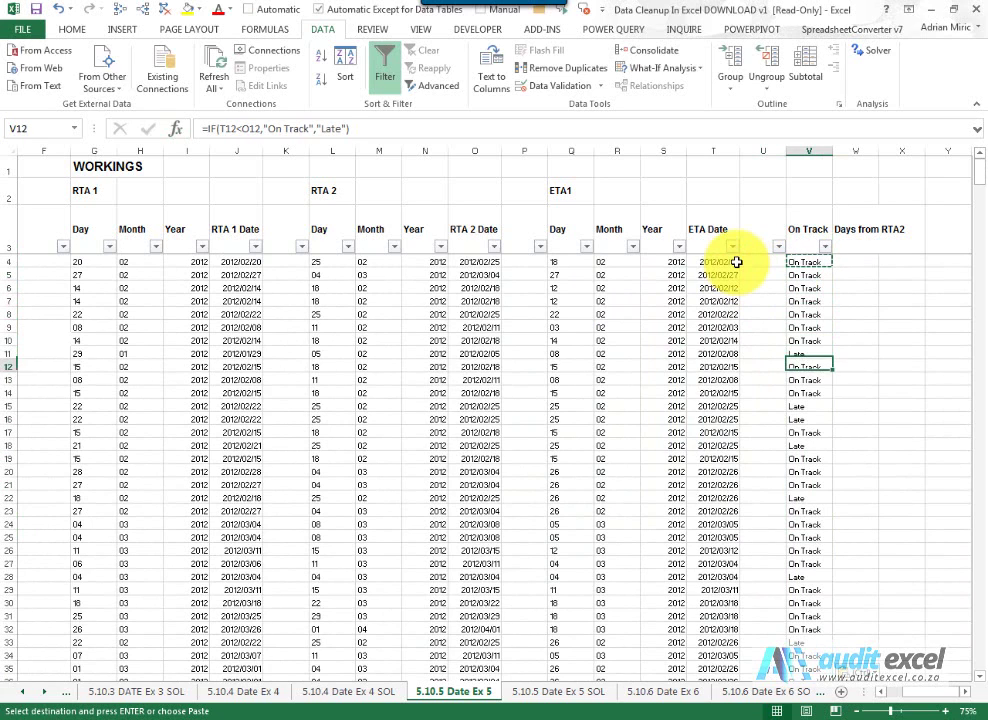
{"action": "key", "text": "Up"}
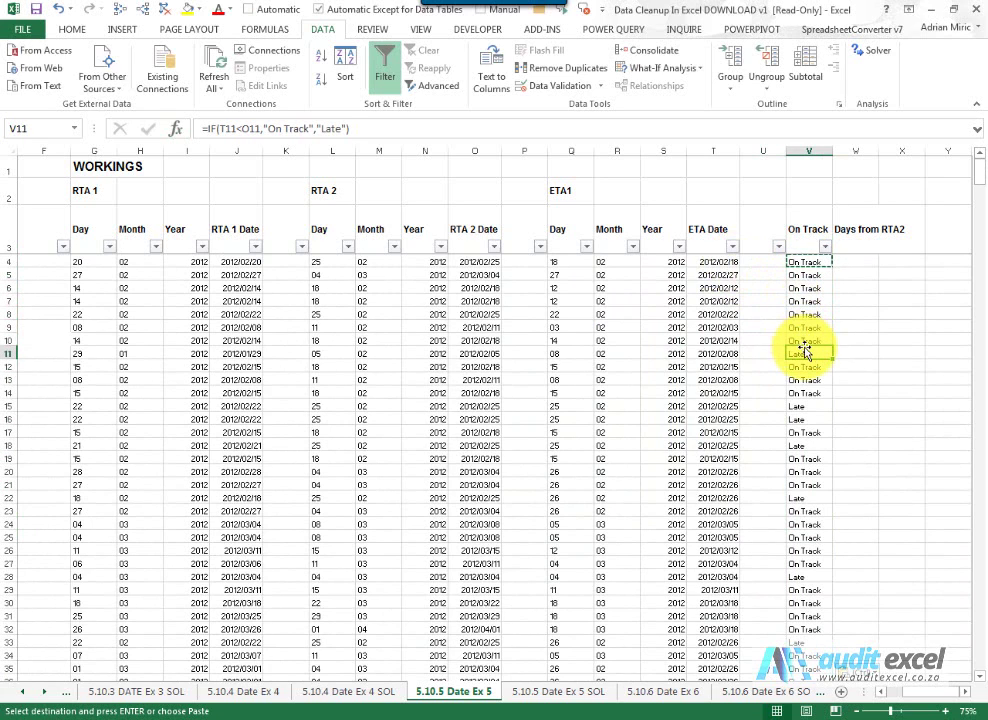
- Enter =T4-O4 in W4 to get the days between ETA and RTA 2
{"action": "left_click", "coordinate": [842, 264]}
{"action": "type", "text": "="}
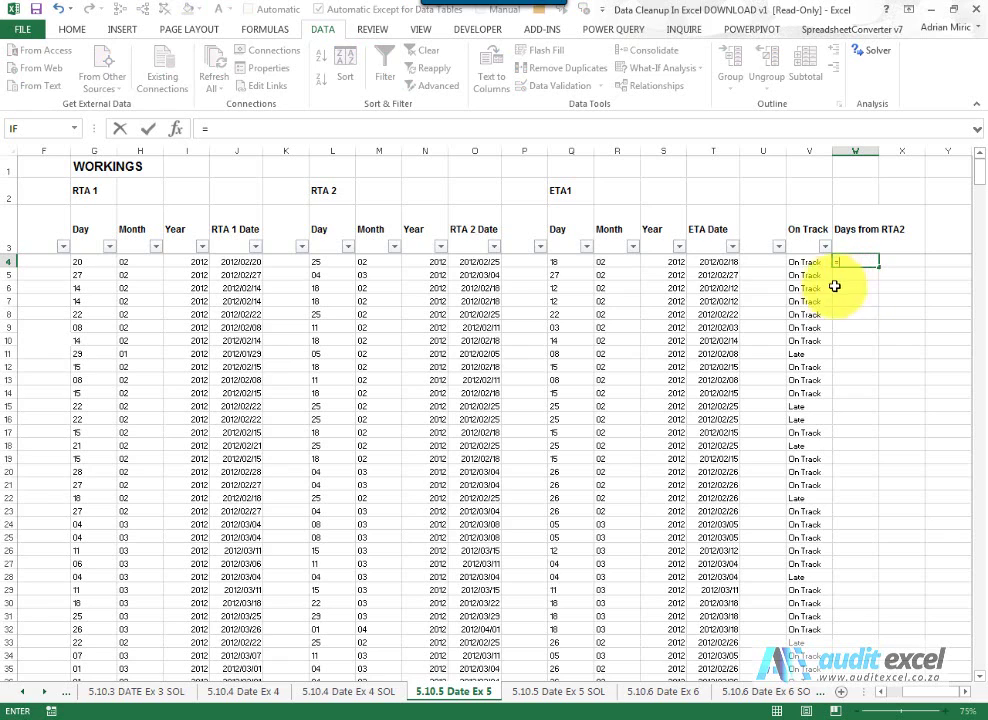
{"action": "left_click", "coordinate": [703, 261]}
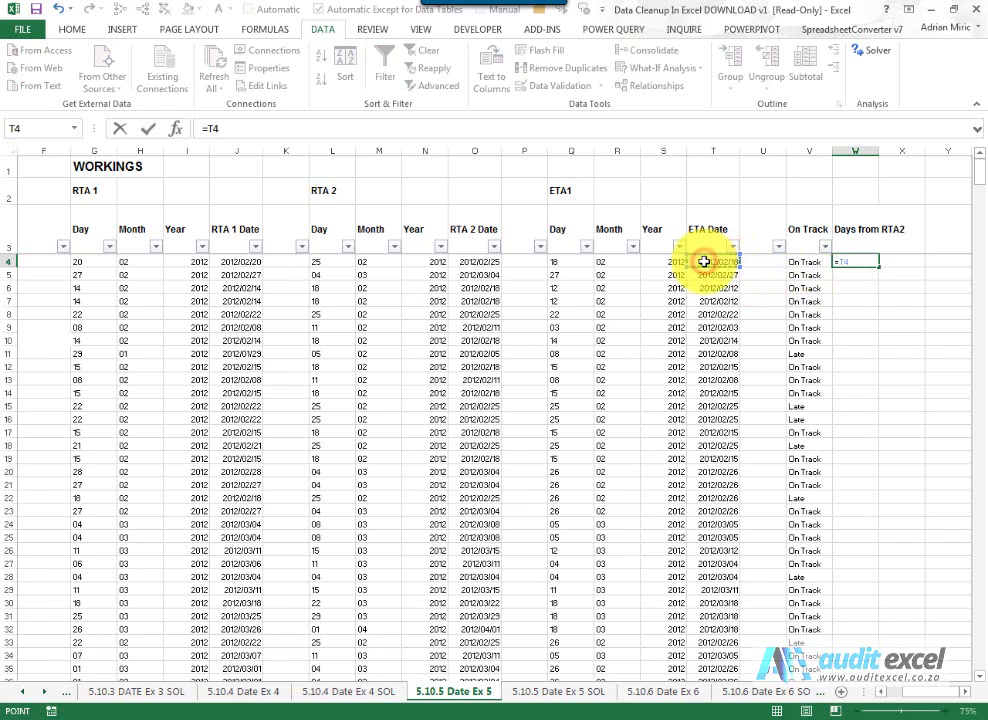
{"action": "type", "text": "-"}
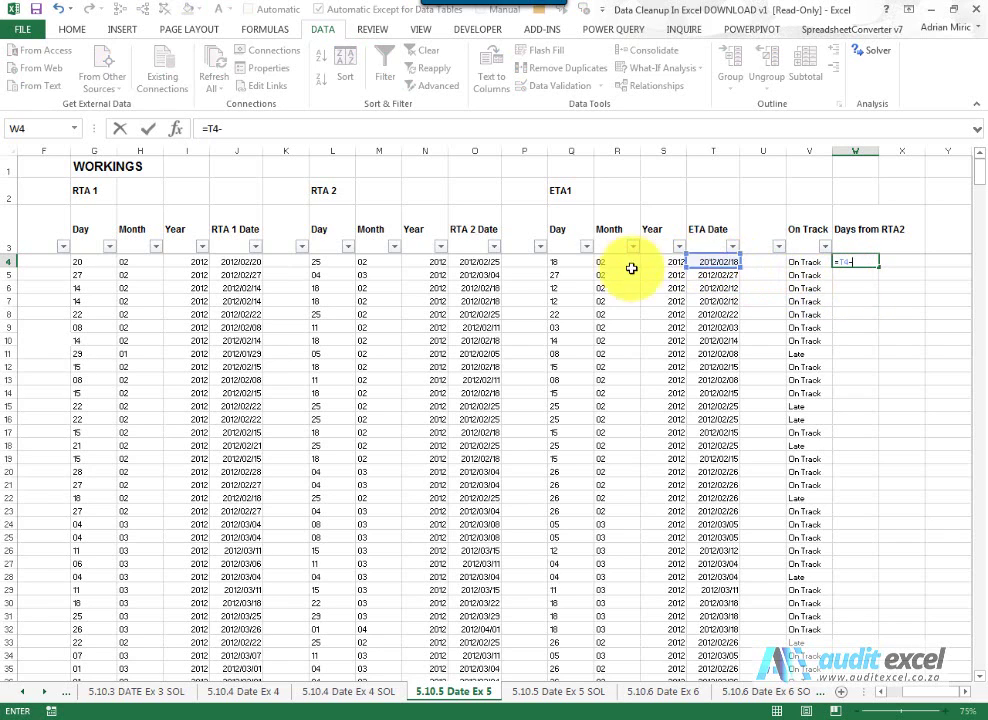
{"action": "left_click", "coordinate": [484, 261]}
{"action": "key", "text": "Return"}
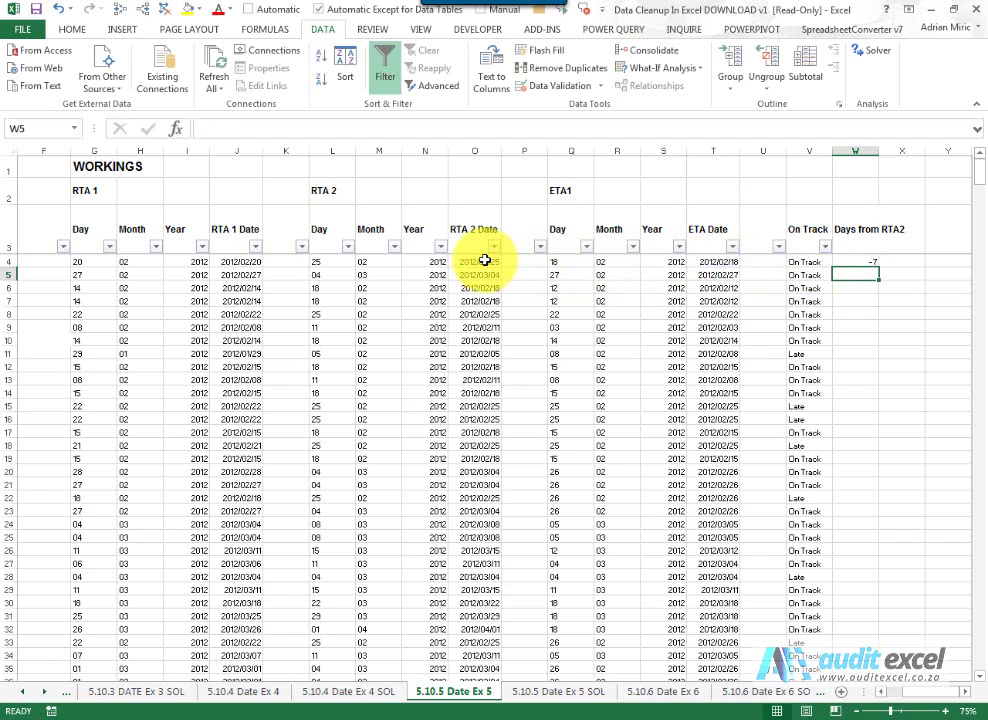
{"action": "key", "text": "Up"}
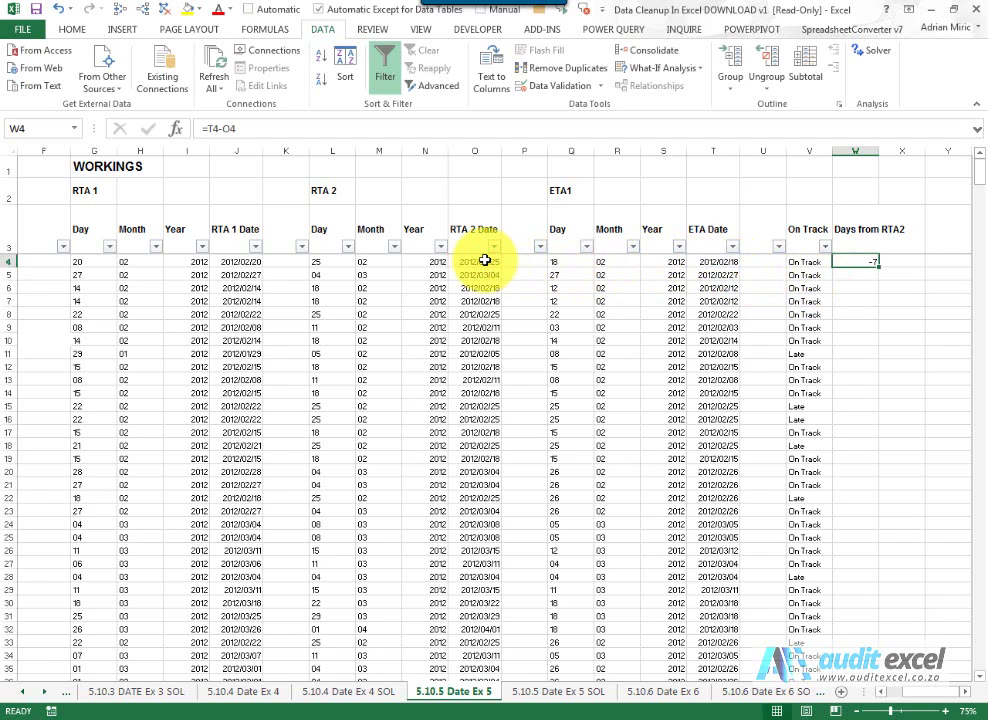
- Copy the W4 formula down through W617 and review the results from the top
{"action": "key", "text": "ctrl+c"}
{"action": "key", "text": "Left"}
{"action": "key", "text": "ctrl+Down"}
{"action": "key", "text": "Right"}
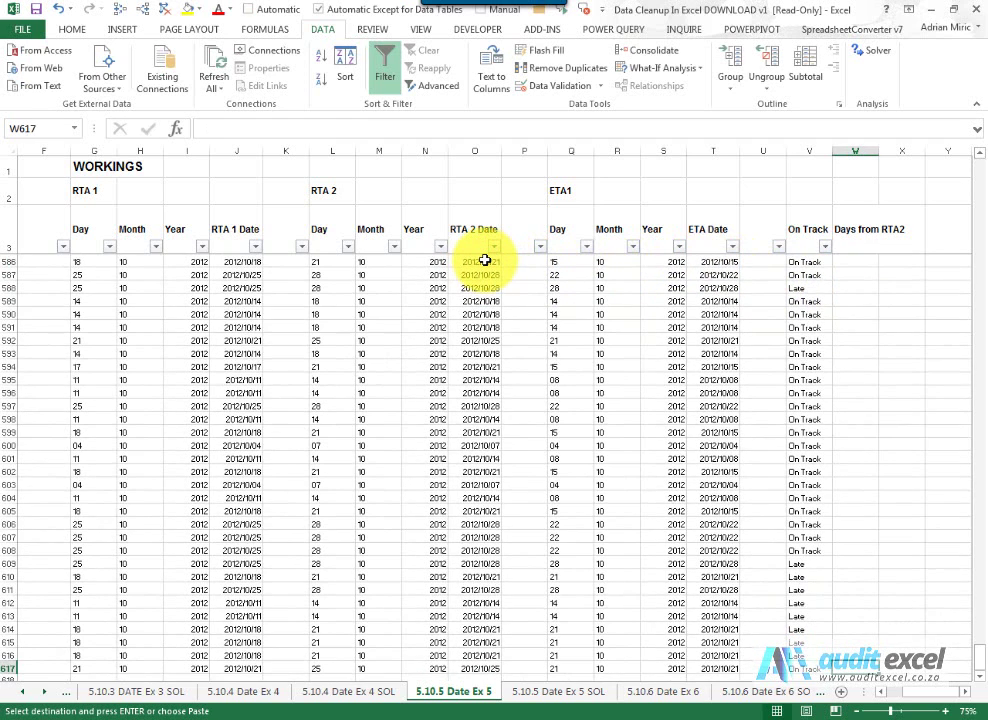
{"action": "key", "text": "ctrl+shift+Up"}
{"action": "key", "text": "ctrl+v"}
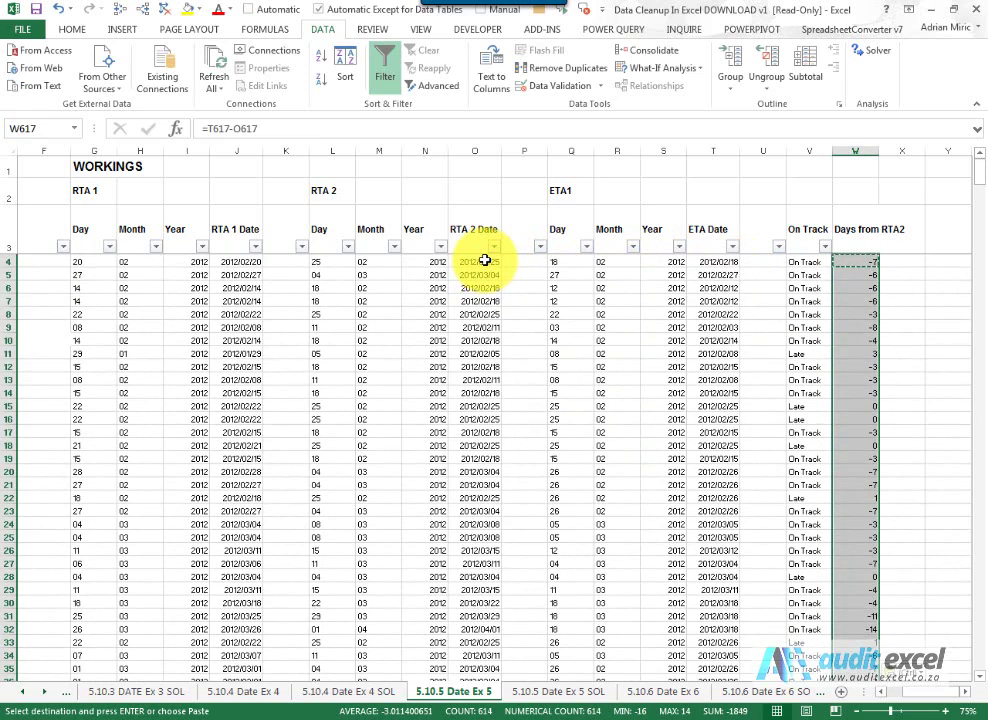
{"action": "key", "text": "ctrl+Up"}
{"action": "key", "text": "Down"}
{"action": "key", "text": "Down"}
{"action": "key", "text": "Down"}
{"action": "key", "text": "Down"}
{"action": "key", "text": "Down"}
{"action": "key", "text": "Down"}
{"action": "key", "text": "Down"}
{"action": "key", "text": "Down"}
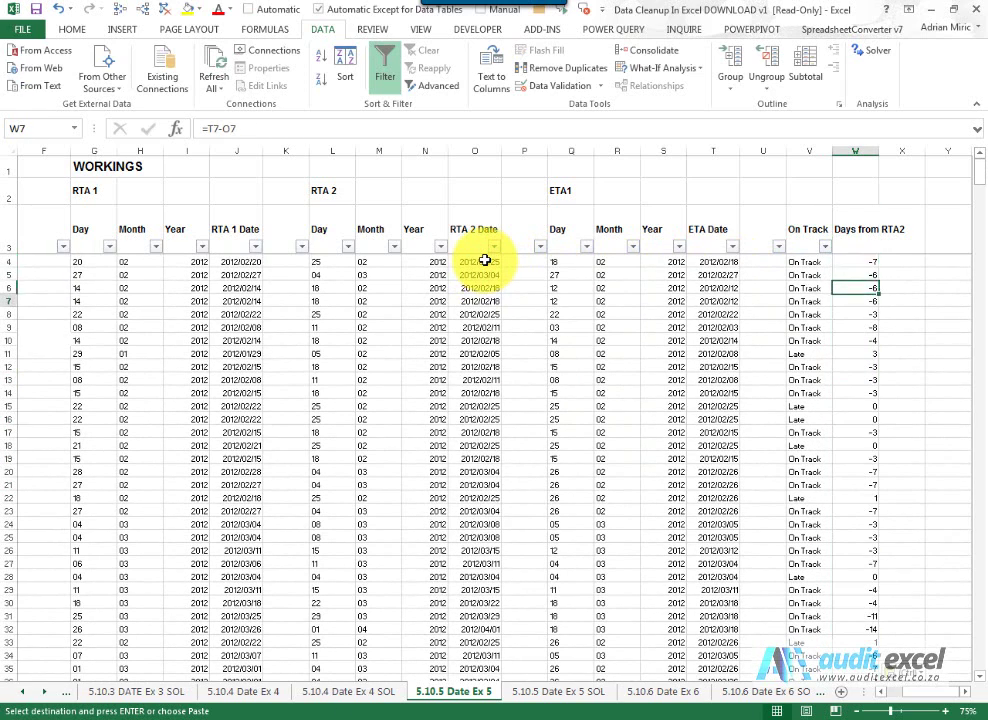
{"action": "key", "text": "Left"}
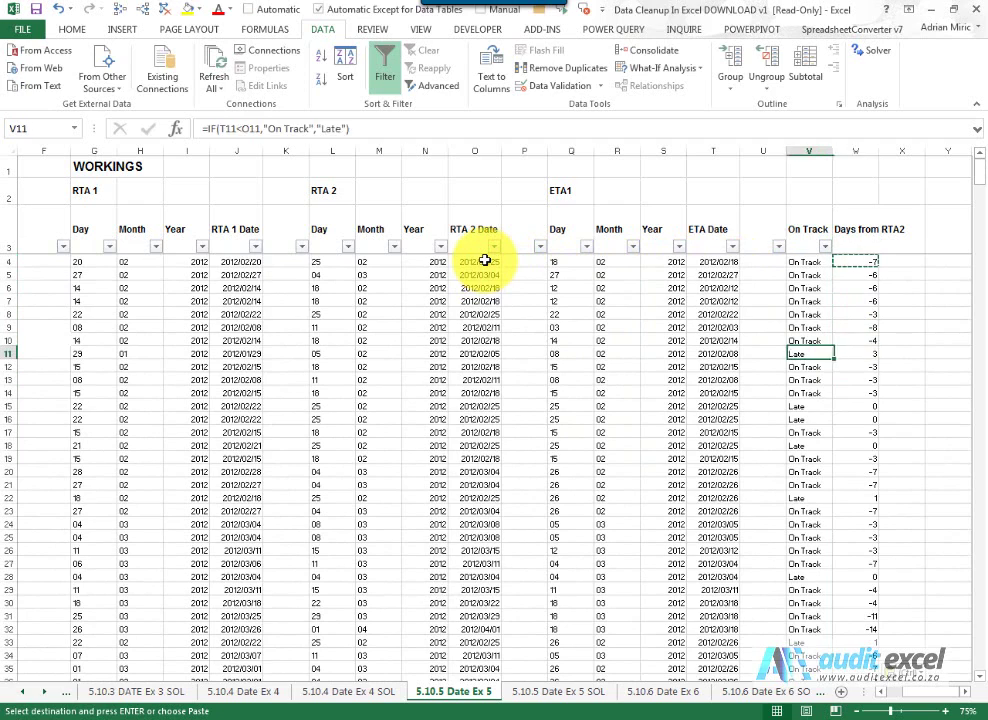